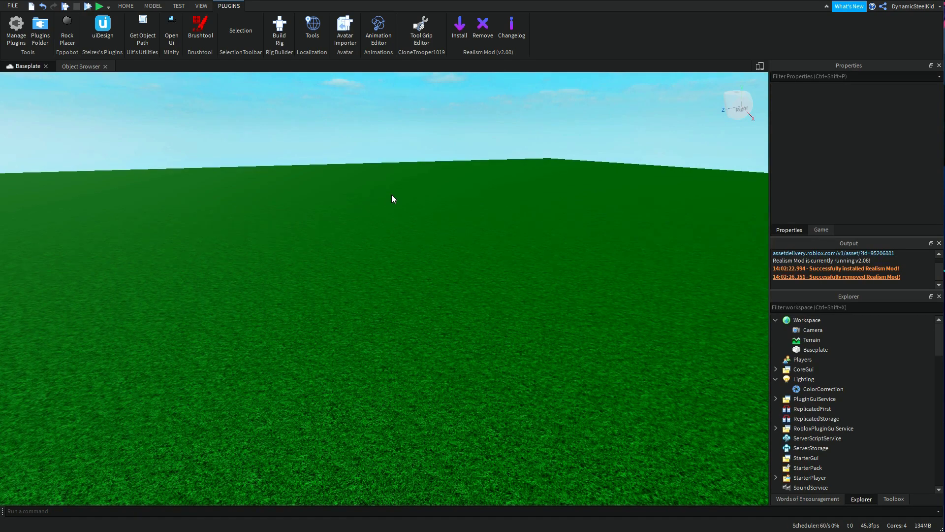
- Pitch the camera upward over the grassy baseplate so more sky shows
{"action": "right_click_drag", "start_coordinate": [440, 146], "coordinate": [440, 143]}
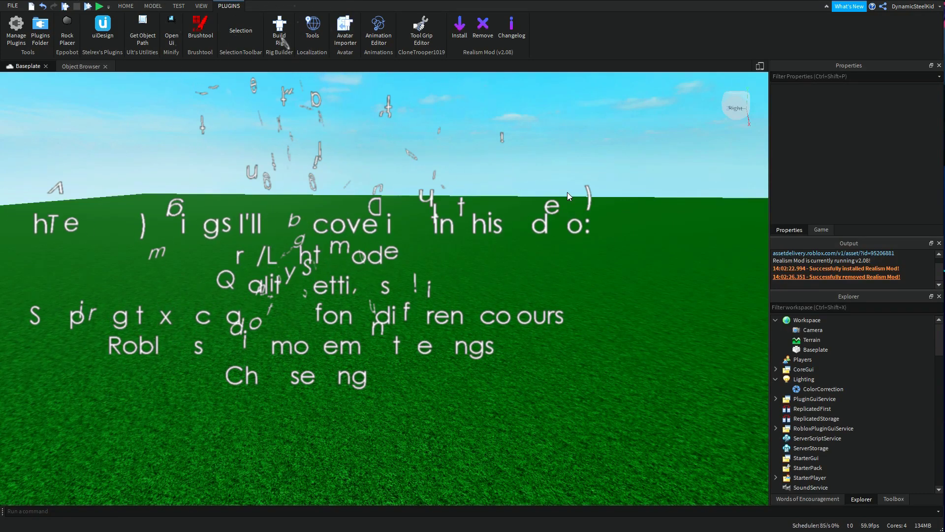
{"action": "left_click", "coordinate": [12, 5]}
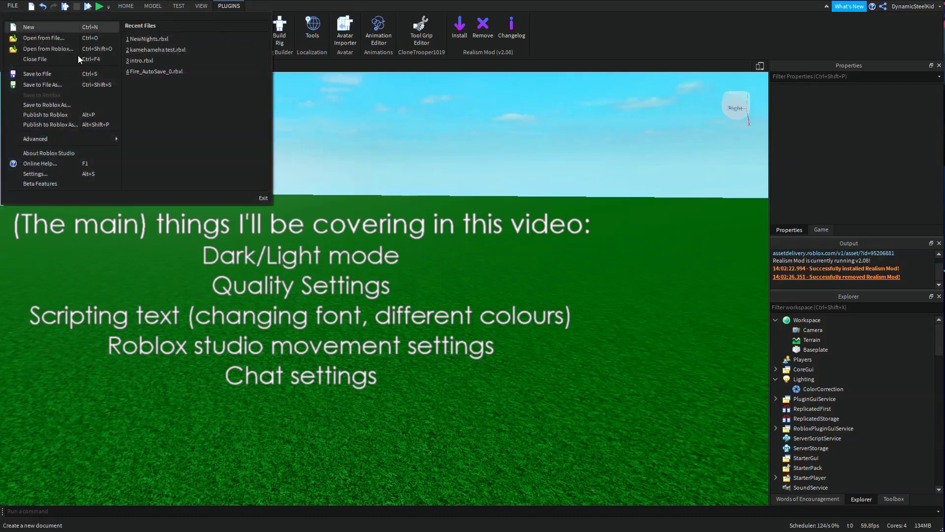
{"action": "left_click", "coordinate": [428, 182]}
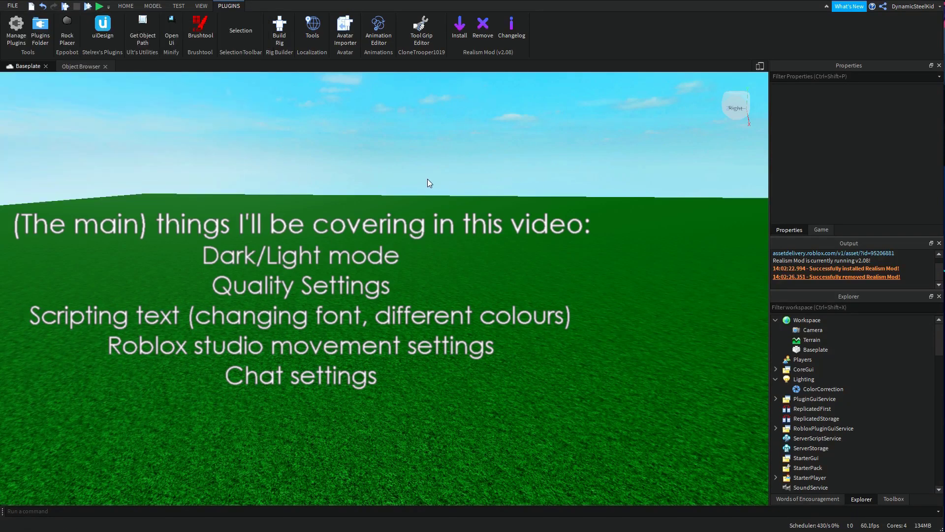
{"action": "right_click_drag", "start_coordinate": [501, 153], "coordinate": [498, 152]}
{"action": "left_click", "coordinate": [12, 5]}
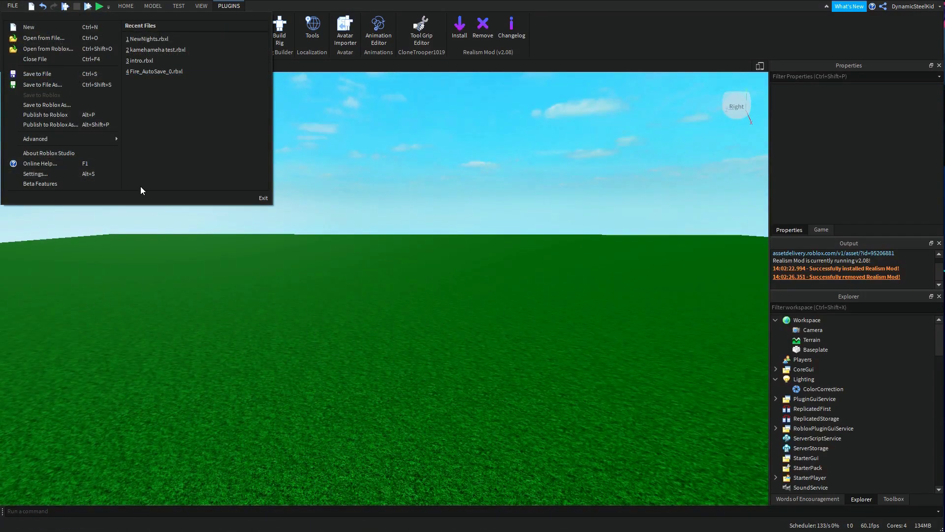
{"action": "left_click", "coordinate": [91, 175]}
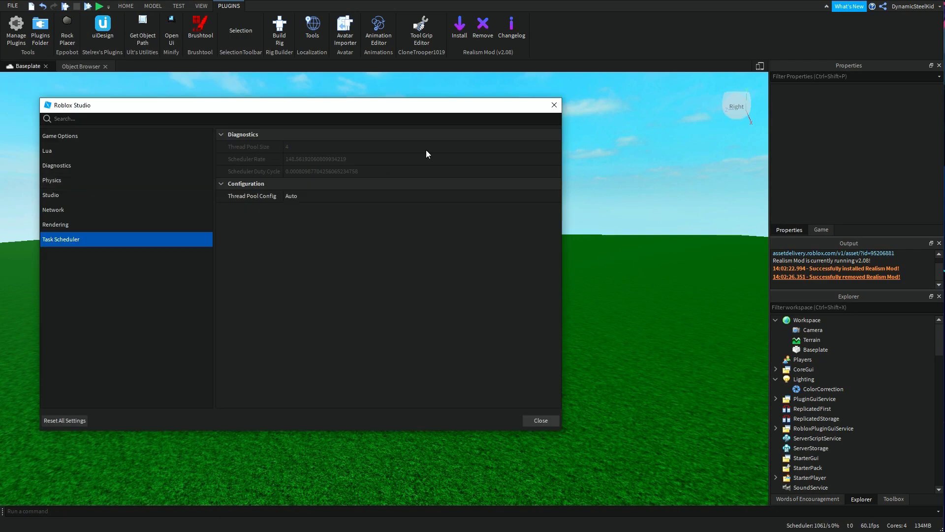
{"action": "left_click", "coordinate": [169, 137]}
{"action": "left_click", "coordinate": [555, 105]}
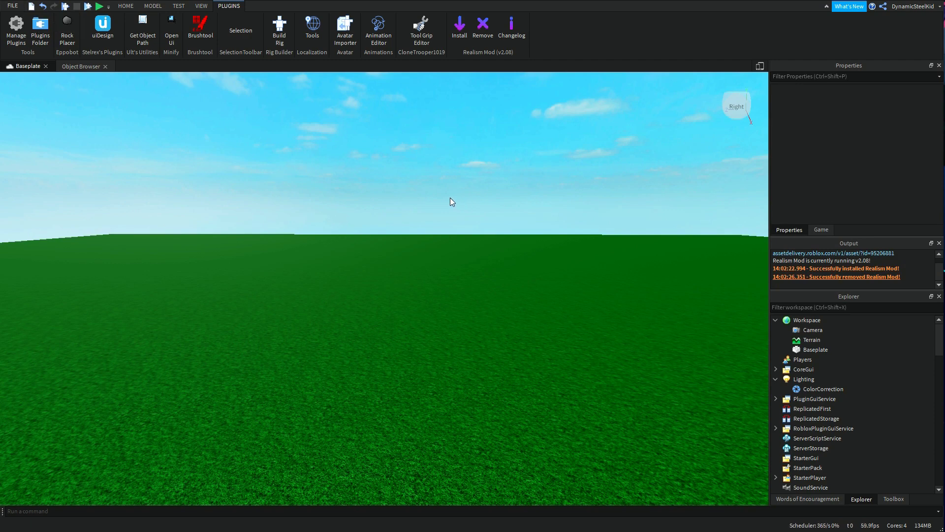
- Open the Settings window from the File menu and move it toward the screen centre
{"action": "left_click", "coordinate": [11, 6]}
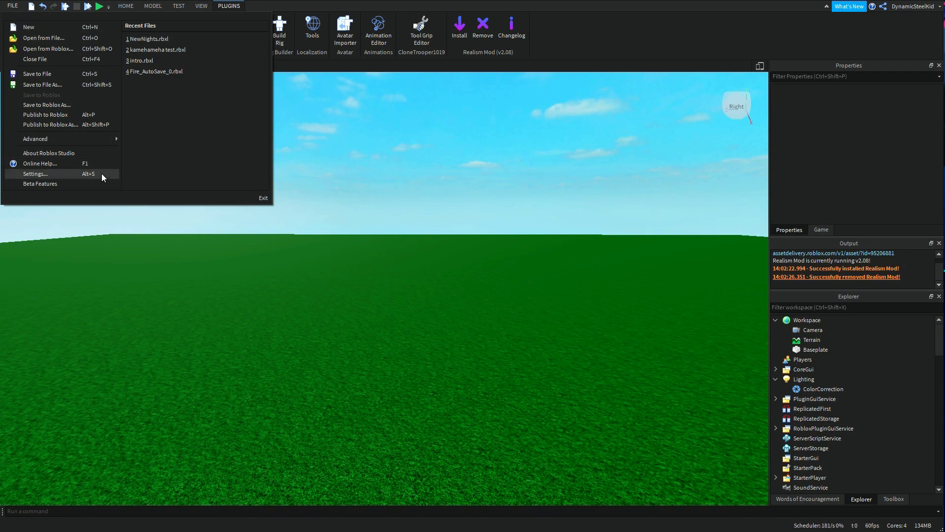
{"action": "left_click", "coordinate": [100, 173]}
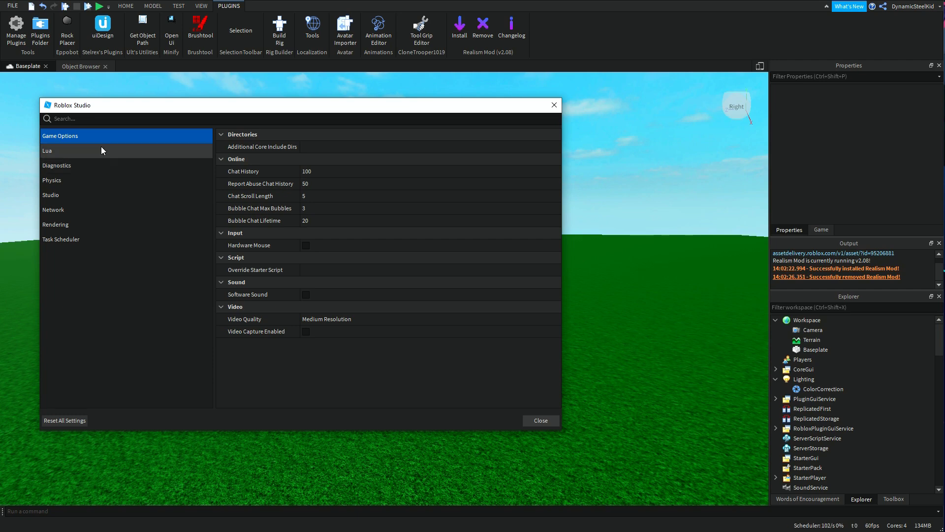
{"action": "left_click_drag", "start_coordinate": [126, 106], "coordinate": [258, 119]}
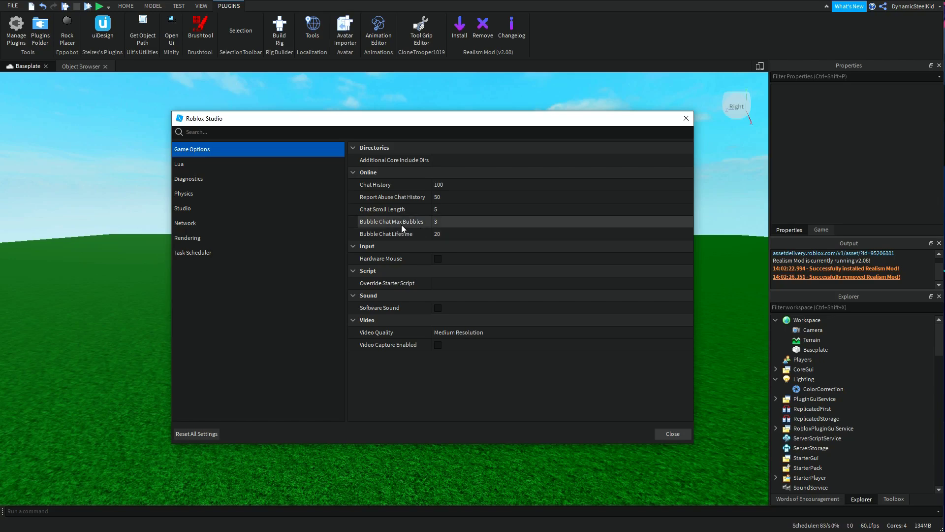
- Check the Bubble Chat Lifetime, Max Bubbles and Chat Scroll Length fields unchanged, then show Lua settings
{"action": "left_click", "coordinate": [438, 235]}
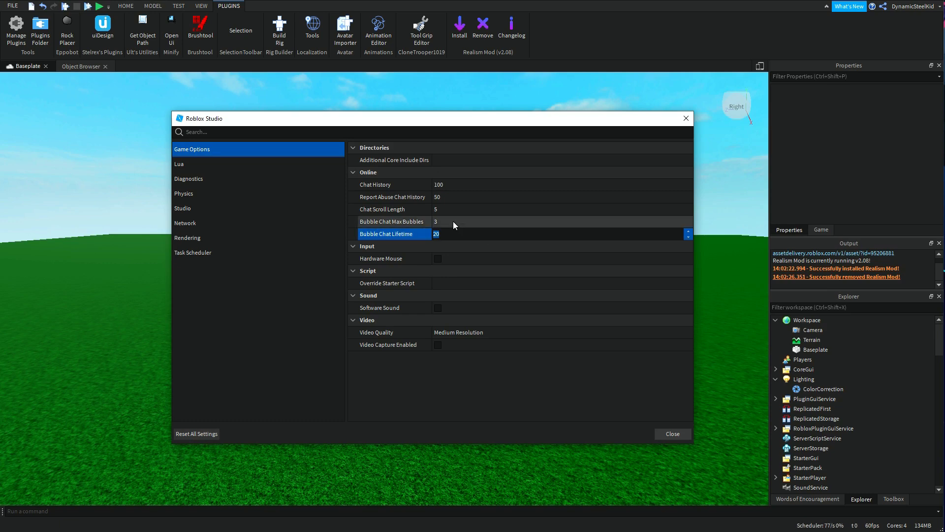
{"action": "left_click", "coordinate": [453, 221]}
{"action": "left_click", "coordinate": [455, 213]}
{"action": "left_click", "coordinate": [724, 247]}
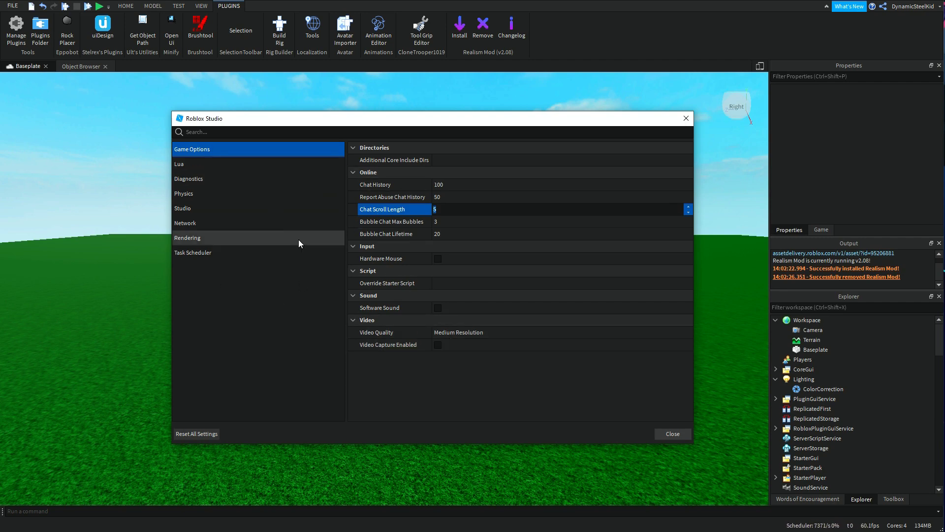
{"action": "left_click", "coordinate": [284, 164]}
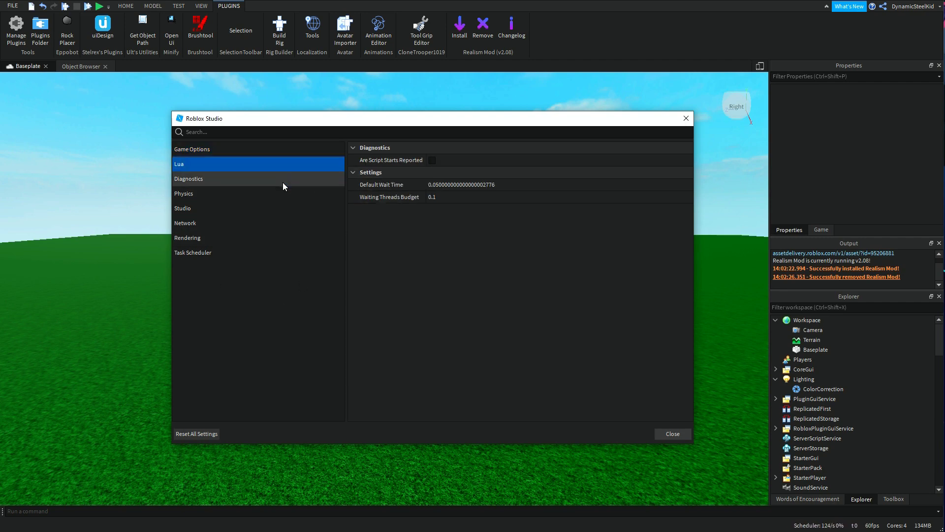
- Switch between the Diagnostics and Lua settings pages, ending on Diagnostics
{"action": "left_click", "coordinate": [282, 180]}
{"action": "left_click", "coordinate": [213, 164]}
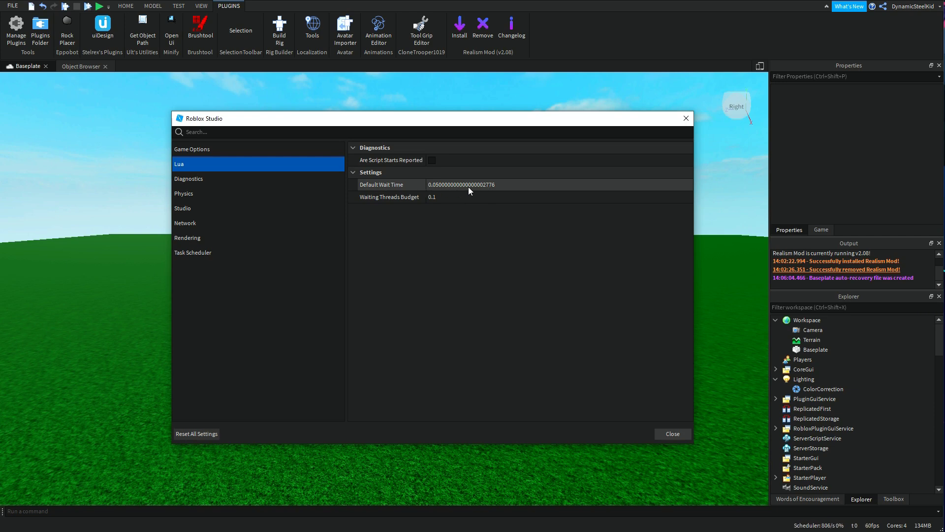
{"action": "left_click", "coordinate": [268, 179]}
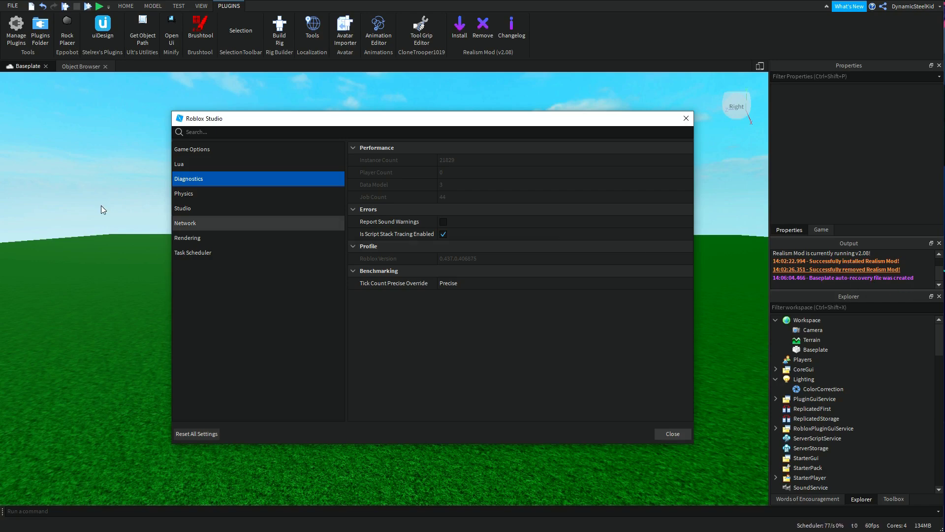
- Scroll through the Physics settings page, then switch to the Studio page
{"action": "left_click", "coordinate": [247, 194]}
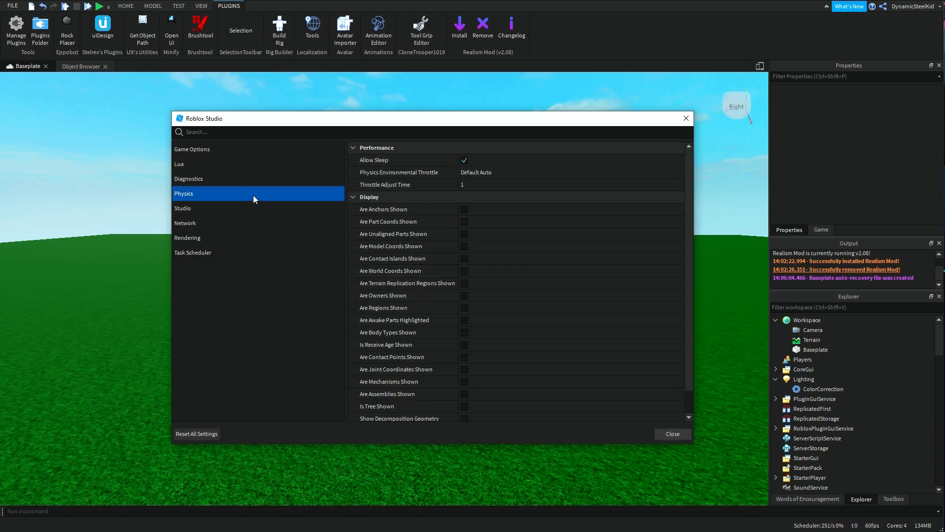
{"action": "scroll", "coordinate": [550, 205], "scroll_direction": "down", "scroll_amount": 1}
{"action": "scroll", "coordinate": [550, 205], "scroll_direction": "up", "scroll_amount": 1}
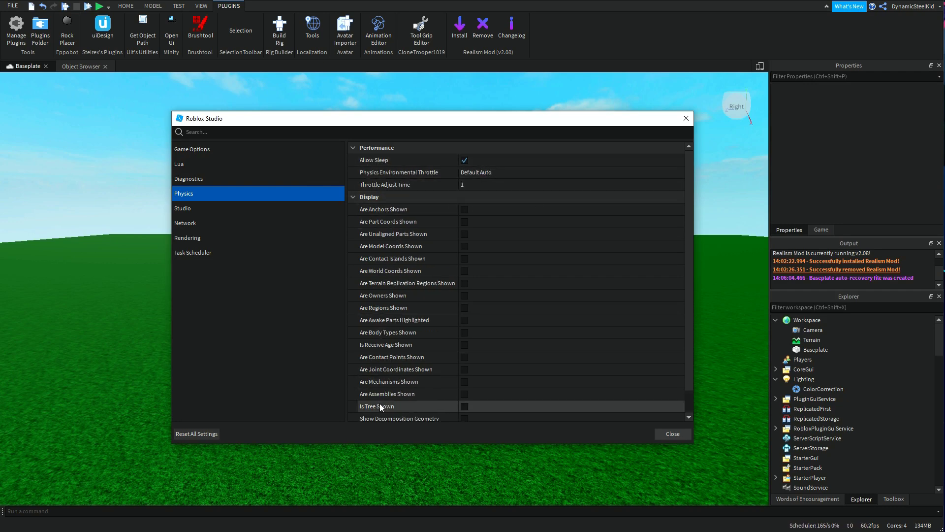
{"action": "scroll", "coordinate": [408, 291], "scroll_direction": "down", "scroll_amount": 1}
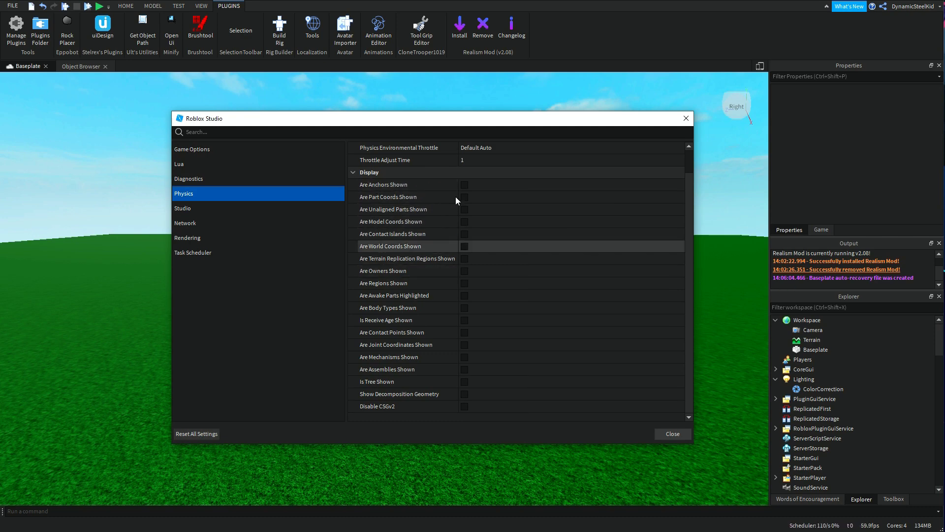
{"action": "scroll", "coordinate": [452, 209], "scroll_direction": "up", "scroll_amount": 1}
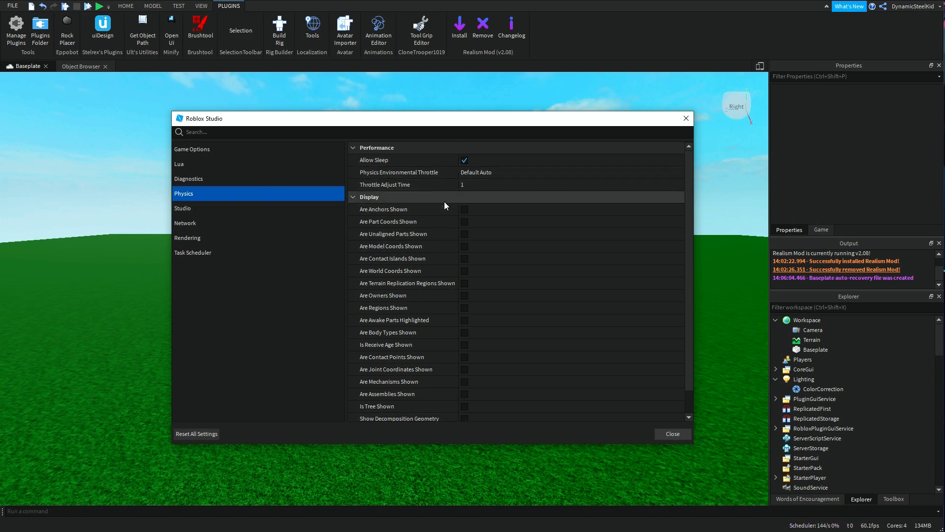
{"action": "left_click", "coordinate": [264, 209]}
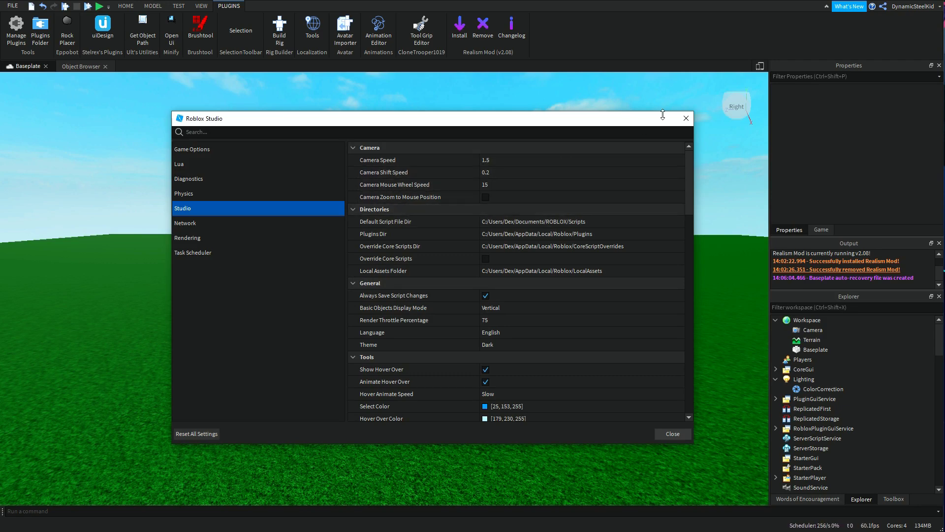
- Close Settings, rotate the camera toward the sky, and reopen Settings with Alt+S
{"action": "left_click", "coordinate": [676, 434]}
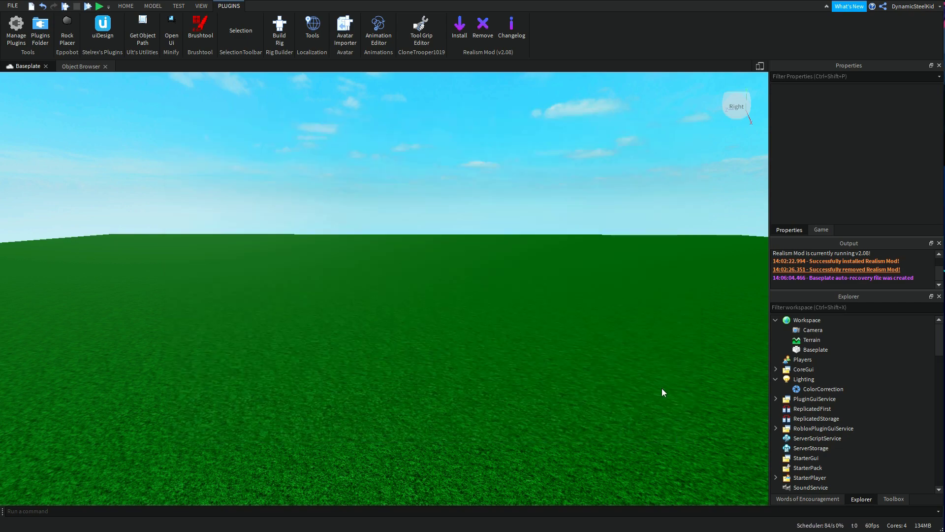
{"action": "right_click_drag", "start_coordinate": [481, 271], "coordinate": [509, 275]}
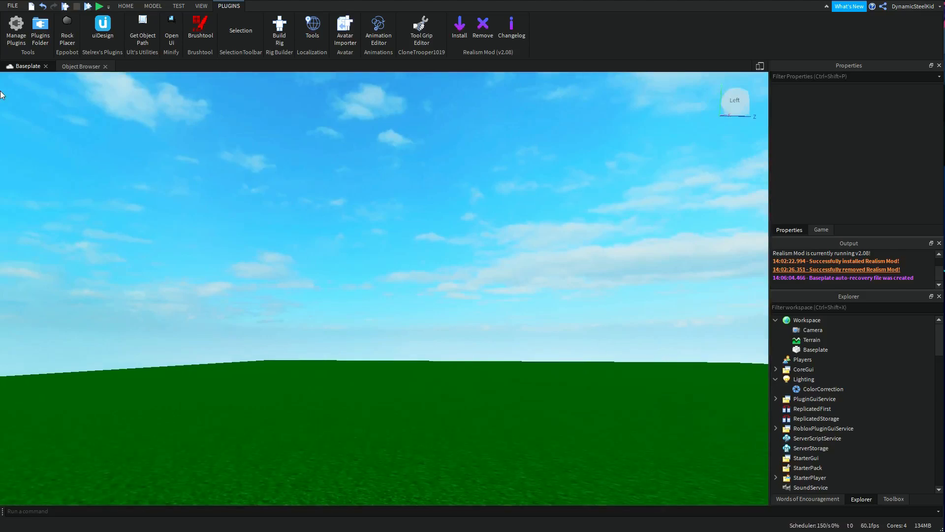
{"action": "key", "text": "alt+s"}
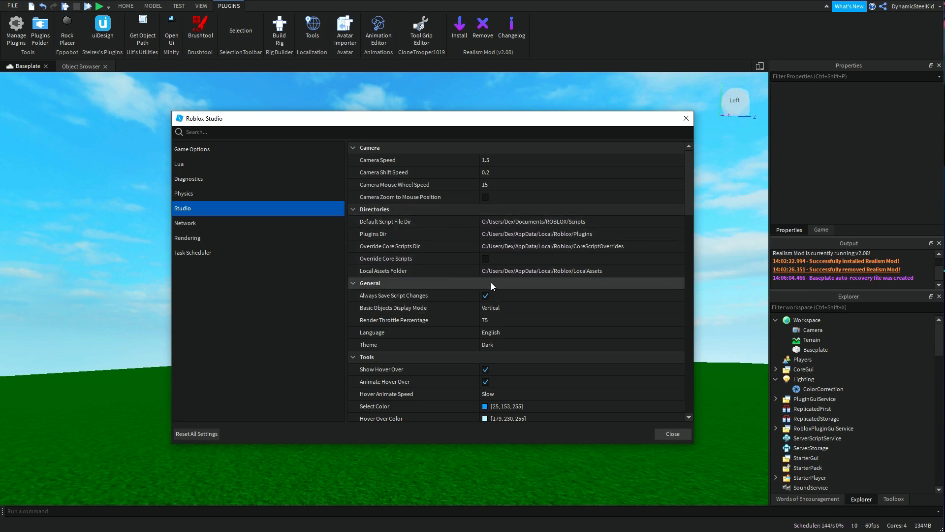
{"action": "scroll", "coordinate": [591, 256], "scroll_direction": "down", "scroll_amount": 1}
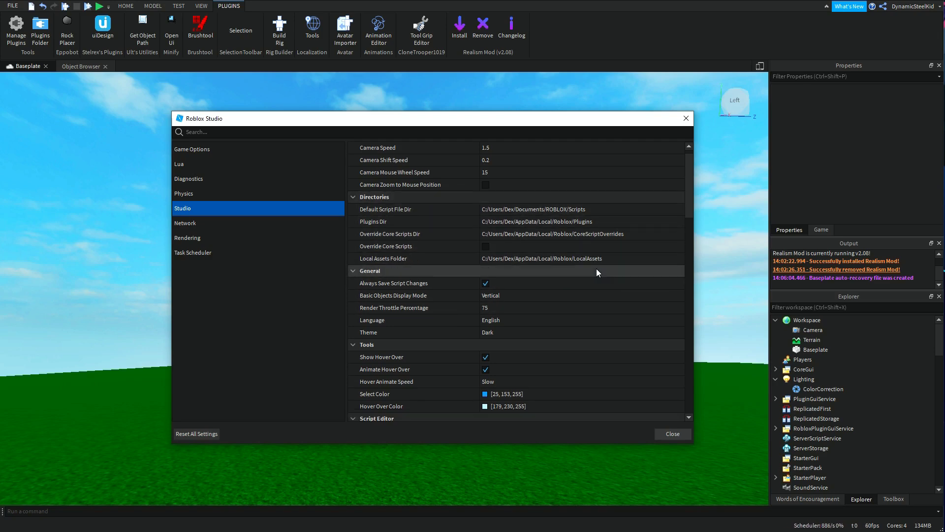
{"action": "scroll", "coordinate": [535, 266], "scroll_direction": "down", "scroll_amount": 3}
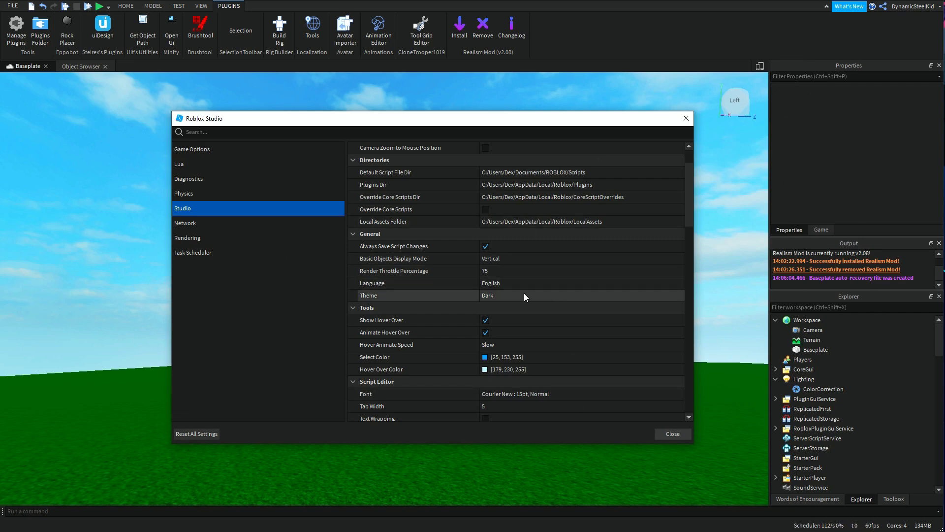
{"action": "left_click", "coordinate": [511, 305]}
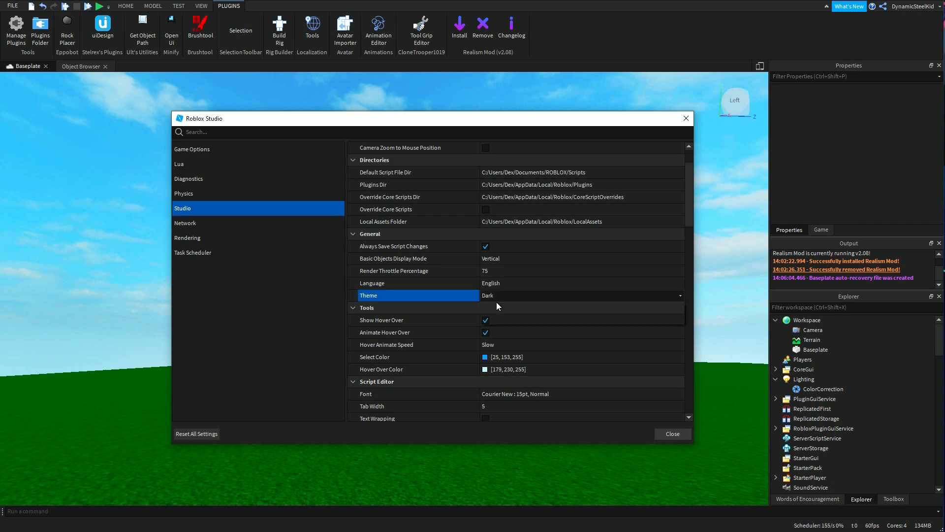
{"action": "scroll", "coordinate": [501, 299], "scroll_direction": "up", "scroll_amount": 1}
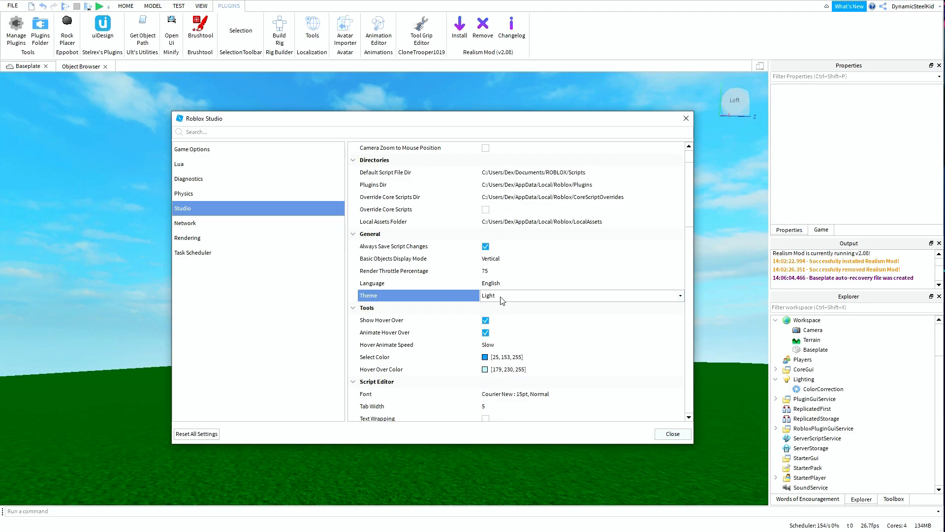
{"action": "left_click", "coordinate": [488, 296]}
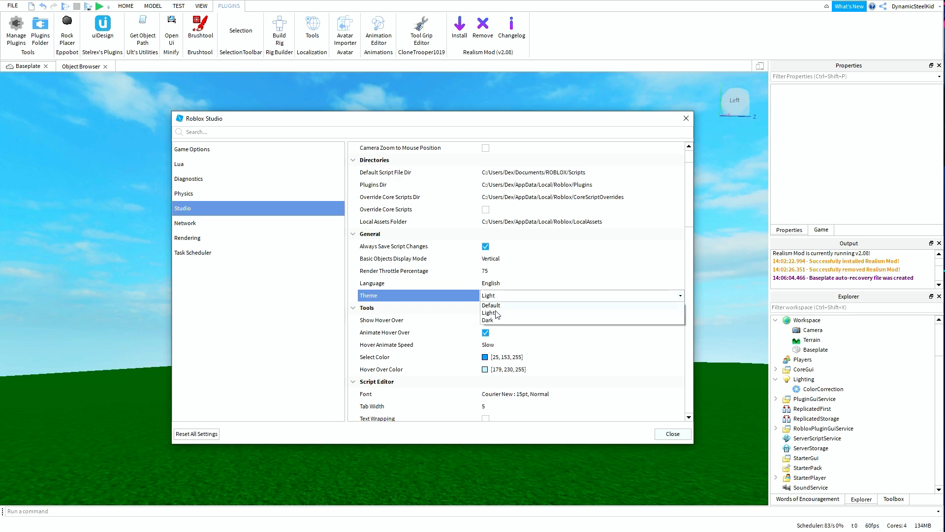
{"action": "left_click", "coordinate": [502, 321]}
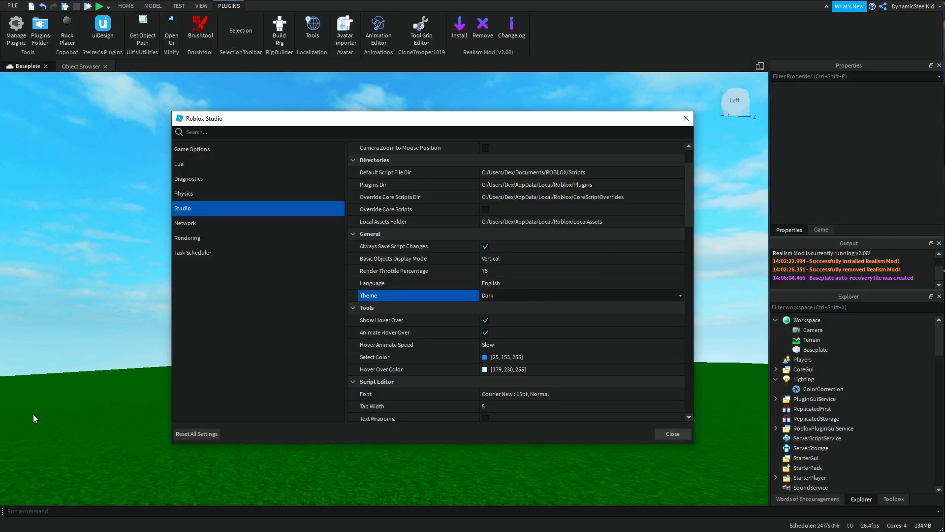
{"action": "left_click", "coordinate": [535, 284]}
{"action": "left_click", "coordinate": [534, 285]}
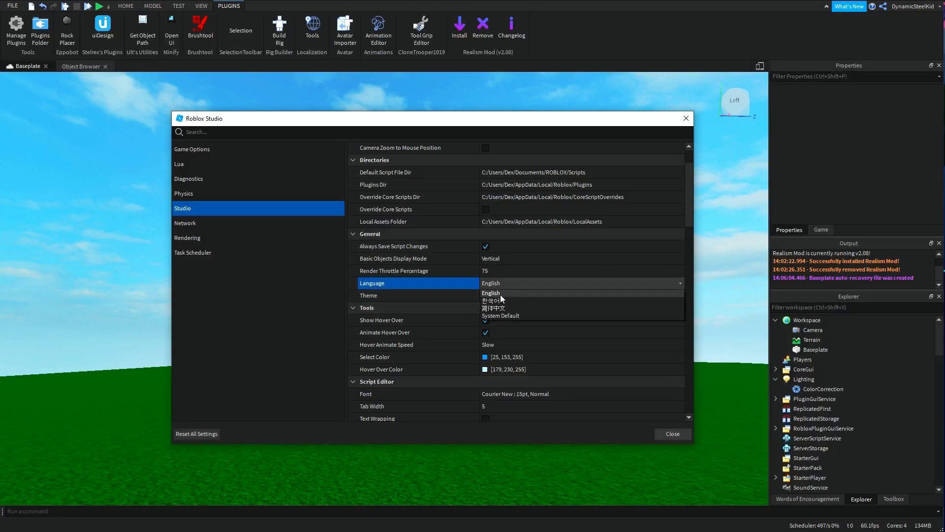
{"action": "left_click", "coordinate": [503, 272]}
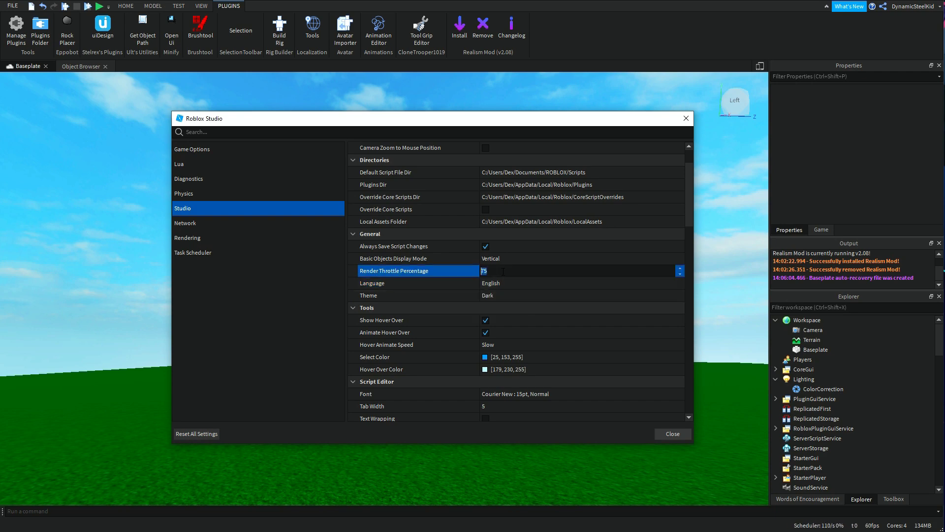
{"action": "left_click", "coordinate": [508, 257]}
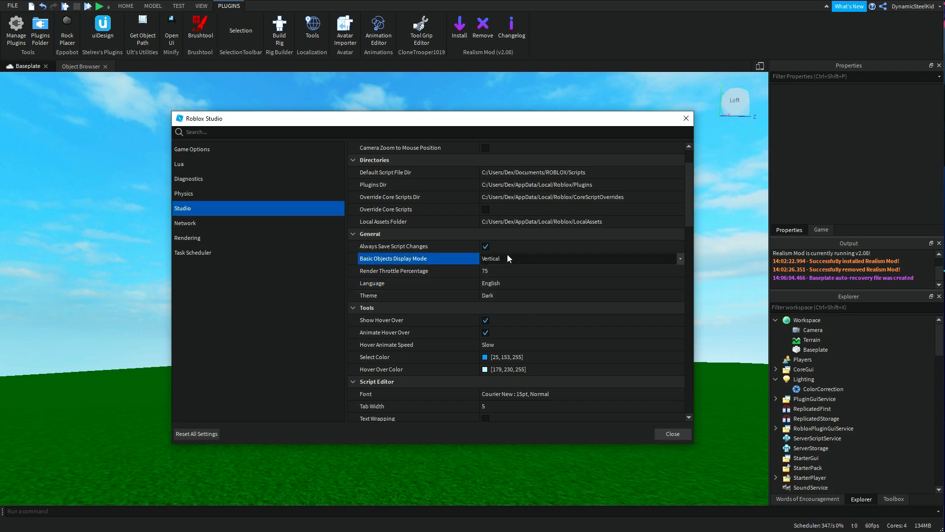
{"action": "left_click", "coordinate": [507, 257]}
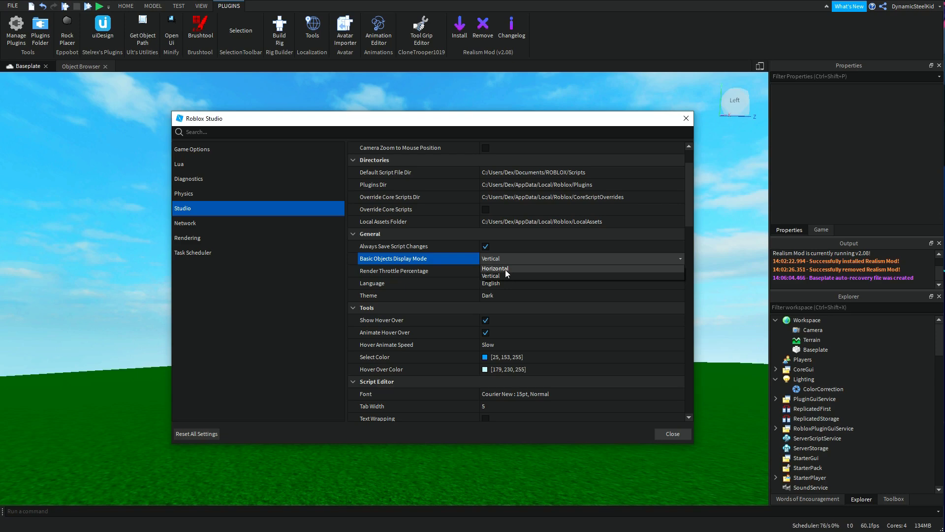
{"action": "left_click", "coordinate": [505, 270]}
{"action": "left_click", "coordinate": [506, 261]}
{"action": "left_click", "coordinate": [505, 274]}
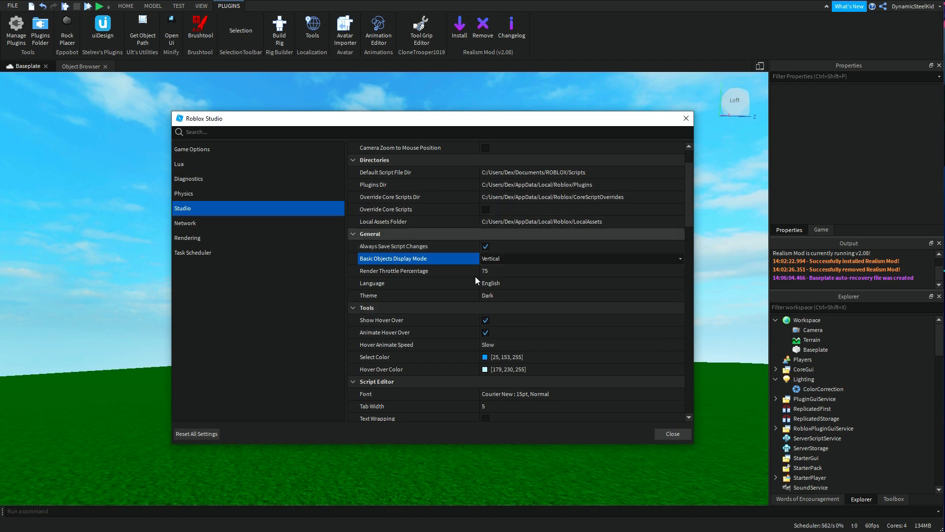
{"action": "scroll", "coordinate": [637, 342], "scroll_direction": "down", "scroll_amount": 3}
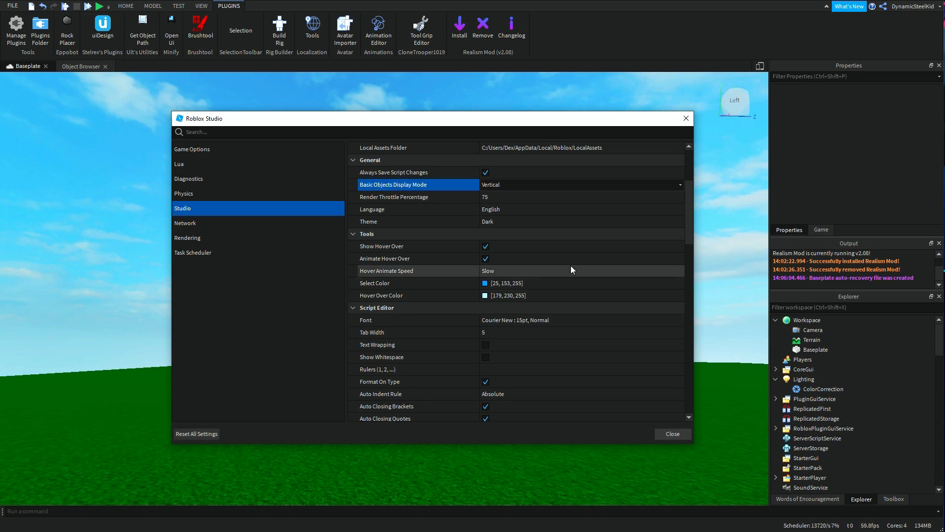
{"action": "left_click", "coordinate": [482, 284]}
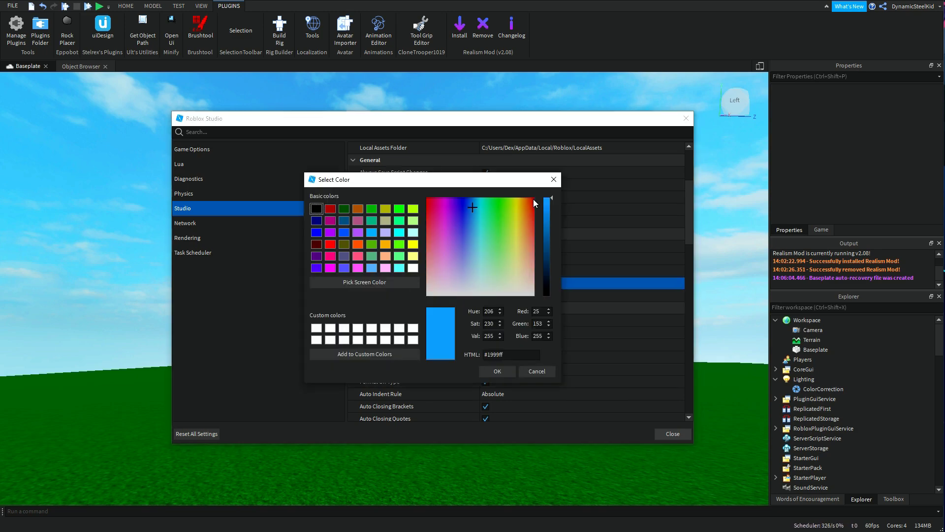
{"action": "left_click", "coordinate": [509, 371]}
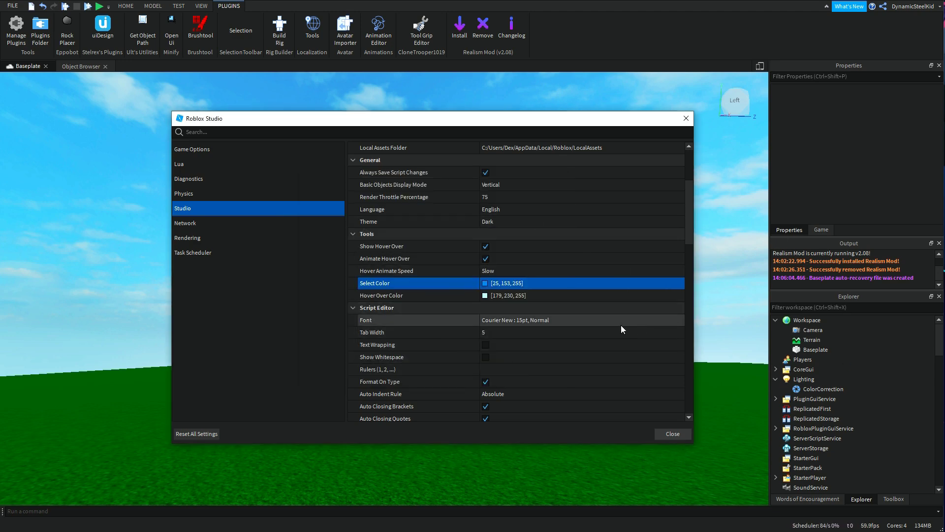
{"action": "scroll", "coordinate": [607, 310], "scroll_direction": "down", "scroll_amount": 2}
{"action": "scroll", "coordinate": [607, 310], "scroll_direction": "down", "scroll_amount": 2}
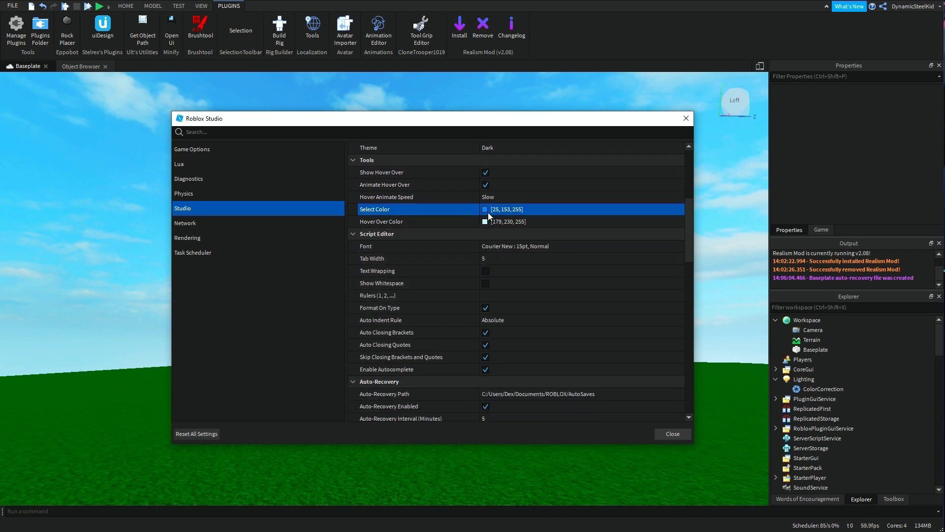
{"action": "left_click", "coordinate": [500, 249]}
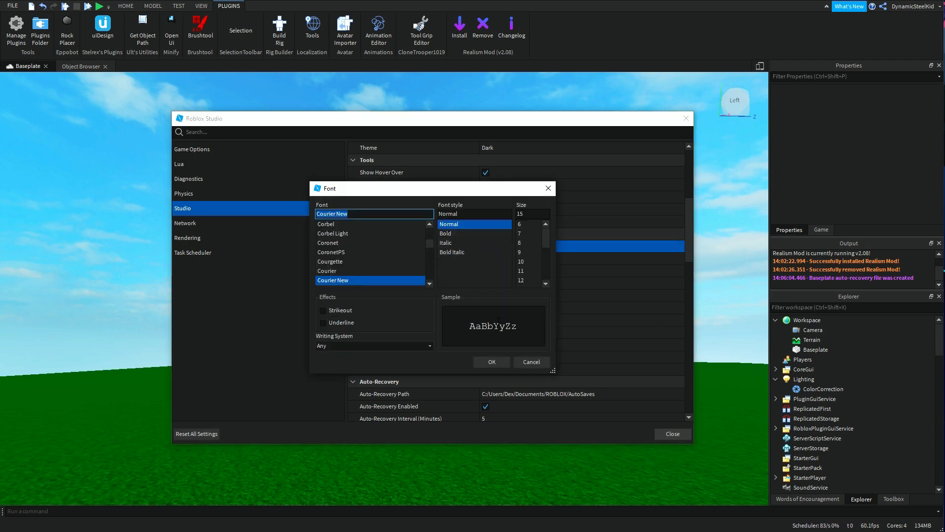
{"action": "left_click", "coordinate": [380, 243]}
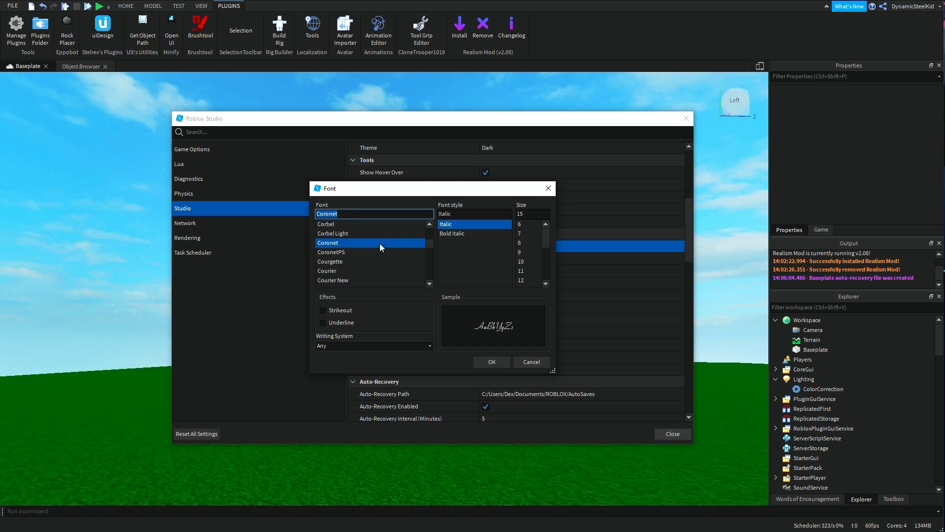
{"action": "left_click", "coordinate": [373, 265]}
{"action": "left_click", "coordinate": [370, 274]}
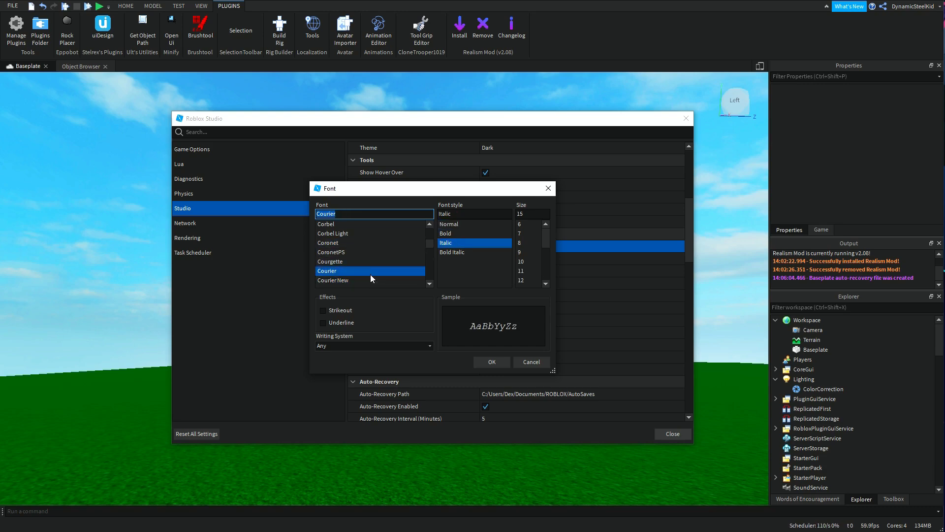
{"action": "scroll", "coordinate": [370, 274], "scroll_direction": "up", "scroll_amount": 5}
{"action": "left_click", "coordinate": [361, 229]}
{"action": "scroll", "coordinate": [370, 254], "scroll_direction": "down", "scroll_amount": 3}
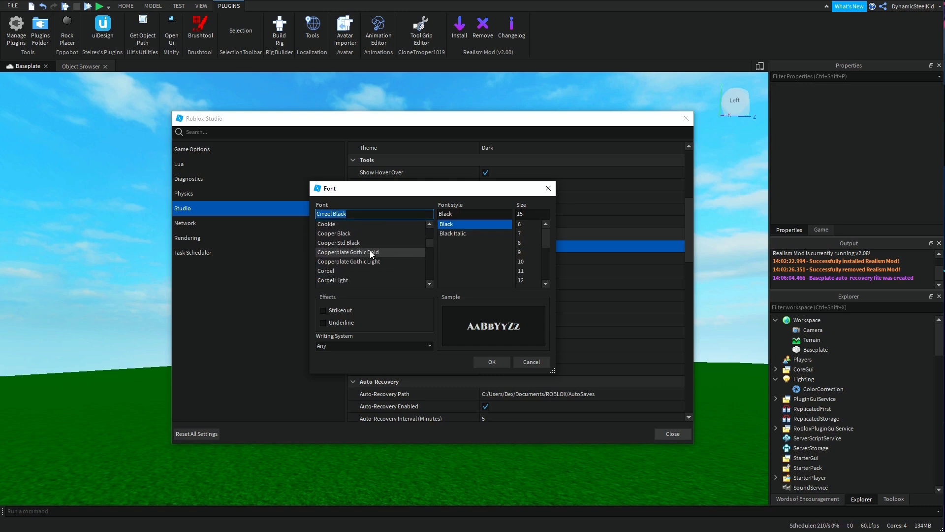
{"action": "left_click", "coordinate": [370, 252]}
{"action": "scroll", "coordinate": [369, 252], "scroll_direction": "down", "scroll_amount": 3}
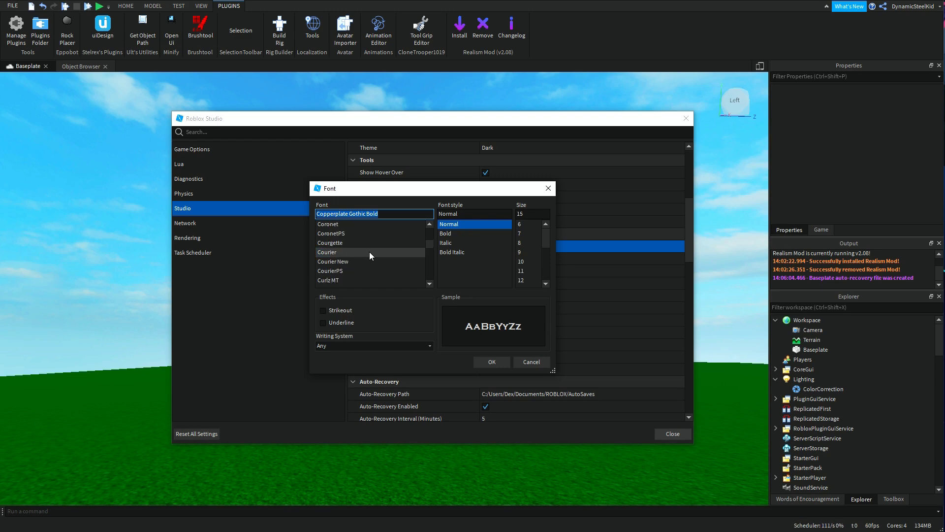
{"action": "left_click", "coordinate": [530, 366]}
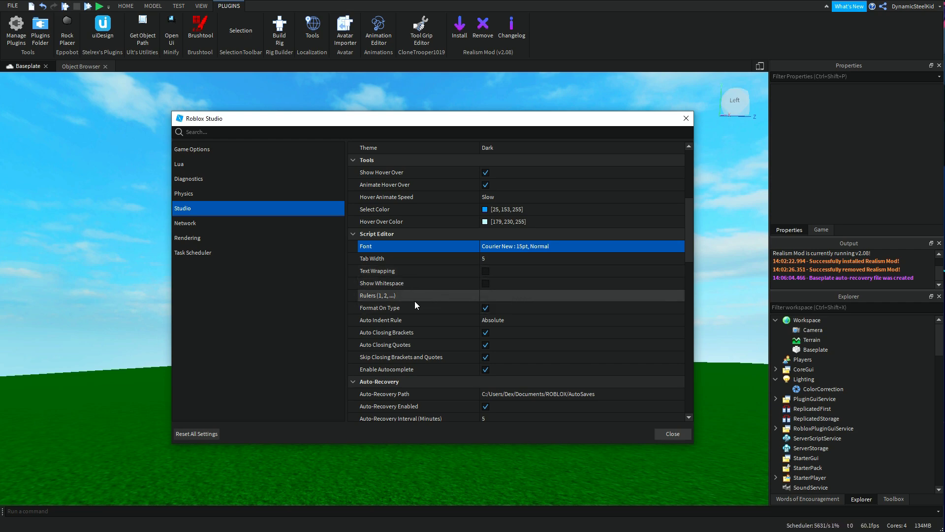
- Select the Rulers field, scroll down to Script Editor Colors, and close the Settings window
{"action": "left_click", "coordinate": [507, 295]}
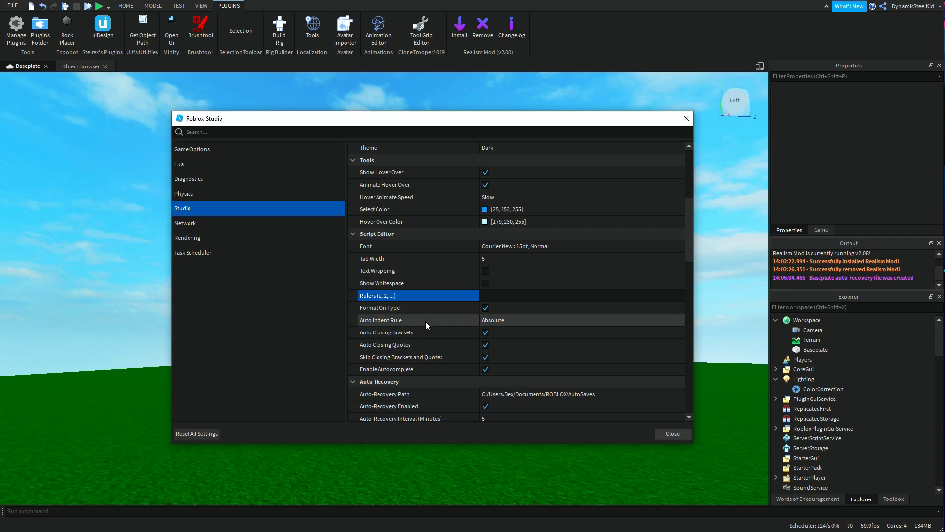
{"action": "scroll", "coordinate": [423, 308], "scroll_direction": "down", "scroll_amount": 1}
{"action": "scroll", "coordinate": [579, 293], "scroll_direction": "down", "scroll_amount": 4}
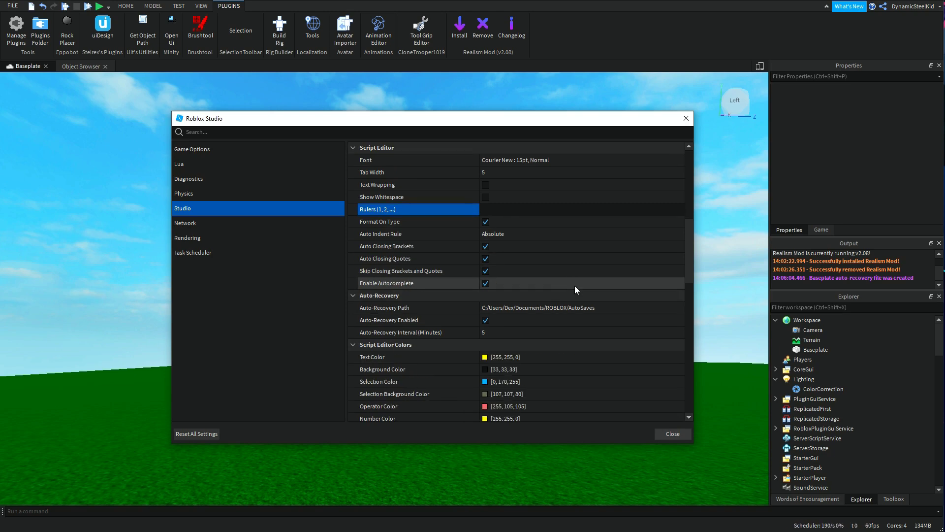
{"action": "scroll", "coordinate": [577, 283], "scroll_direction": "down", "scroll_amount": 3}
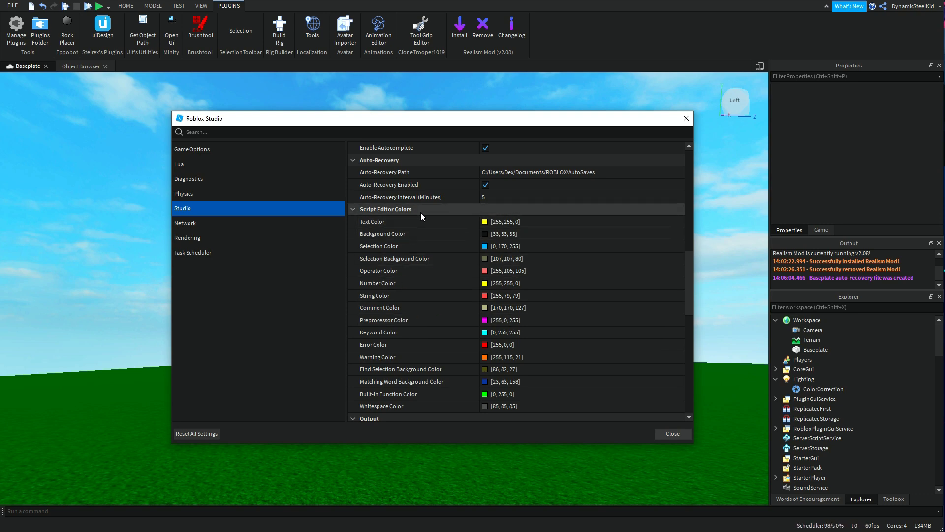
{"action": "left_click", "coordinate": [670, 434]}
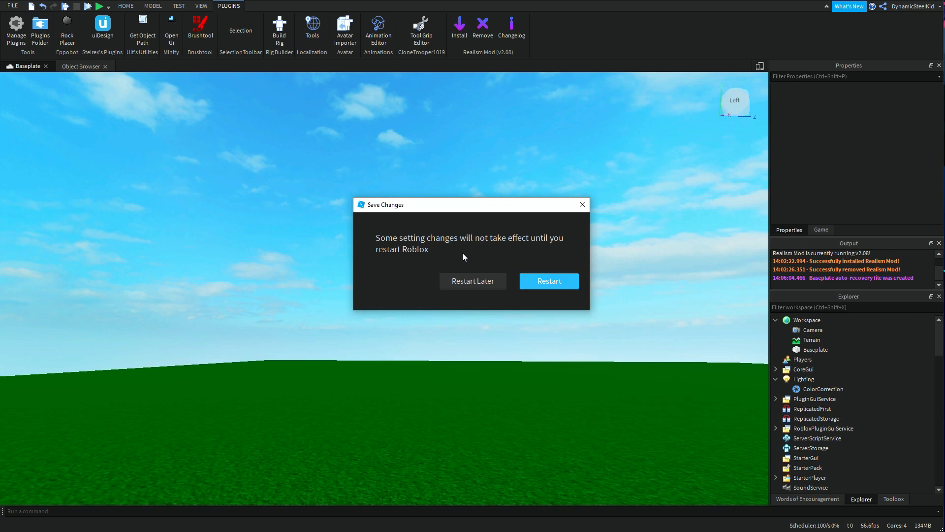
- Dismiss the restart notice, insert a Script under Workspace, put the caret at line end, and reopen Settings
{"action": "left_click", "coordinate": [502, 281]}
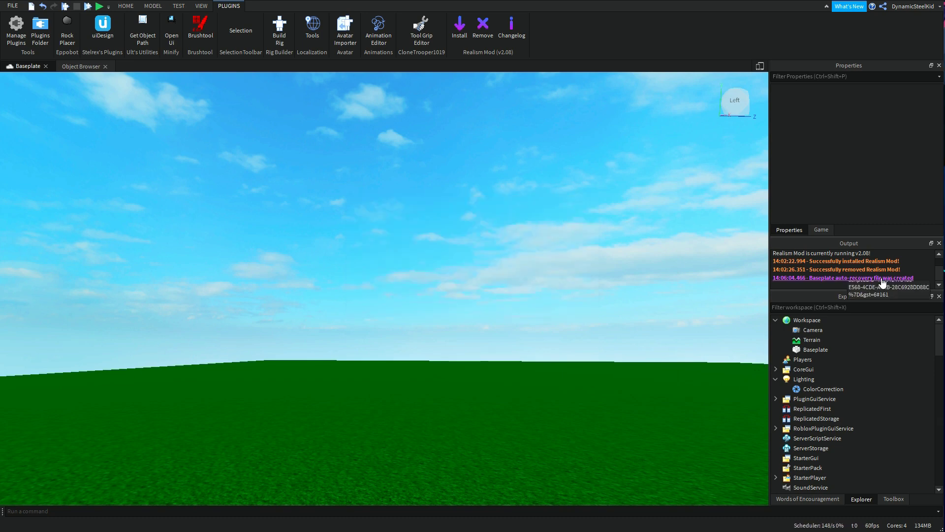
{"action": "right_click", "coordinate": [802, 319]}
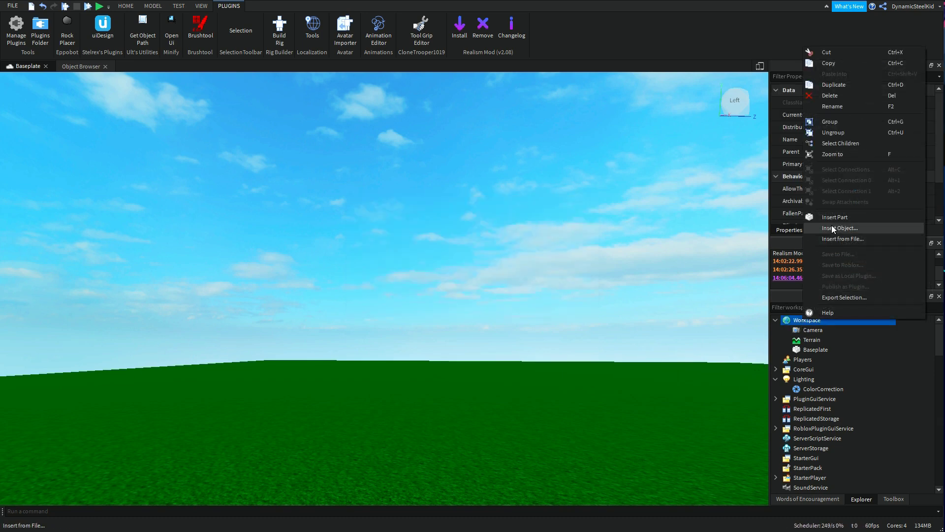
{"action": "left_click", "coordinate": [833, 228]}
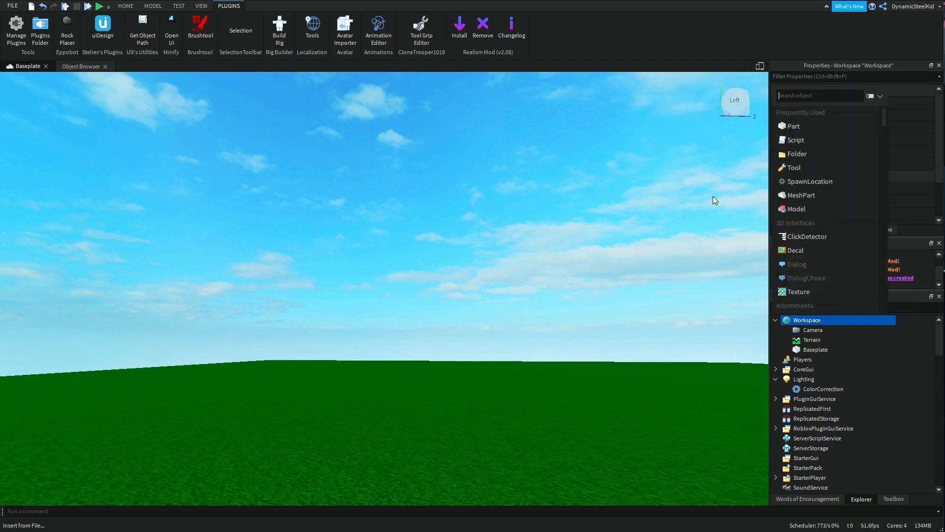
{"action": "left_click", "coordinate": [810, 140]}
{"action": "key", "text": "End"}
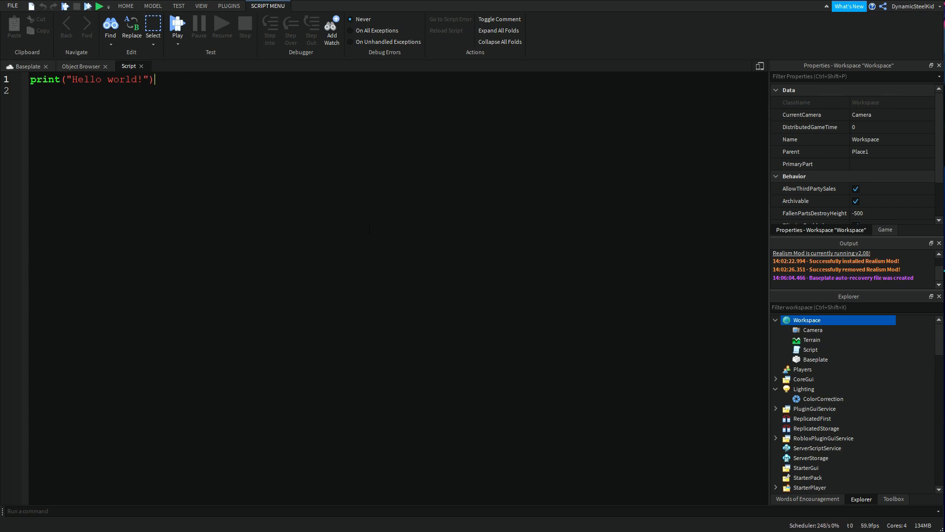
{"action": "key", "text": "alt+s"}
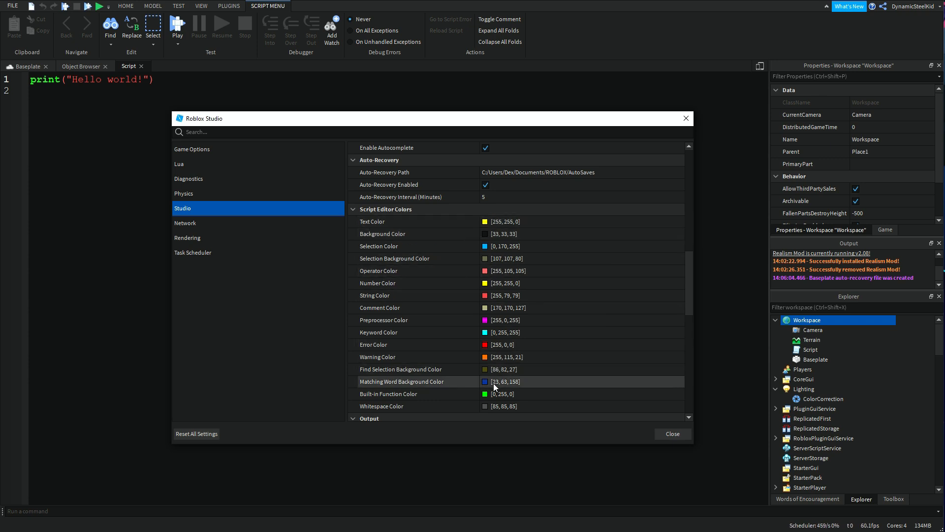
- Scroll to Script Editor Colors: Text [255, 255, 0], String [255, 79, 79], Keyword [0, 255, 255]
{"action": "scroll", "coordinate": [493, 385], "scroll_direction": "down", "scroll_amount": 1}
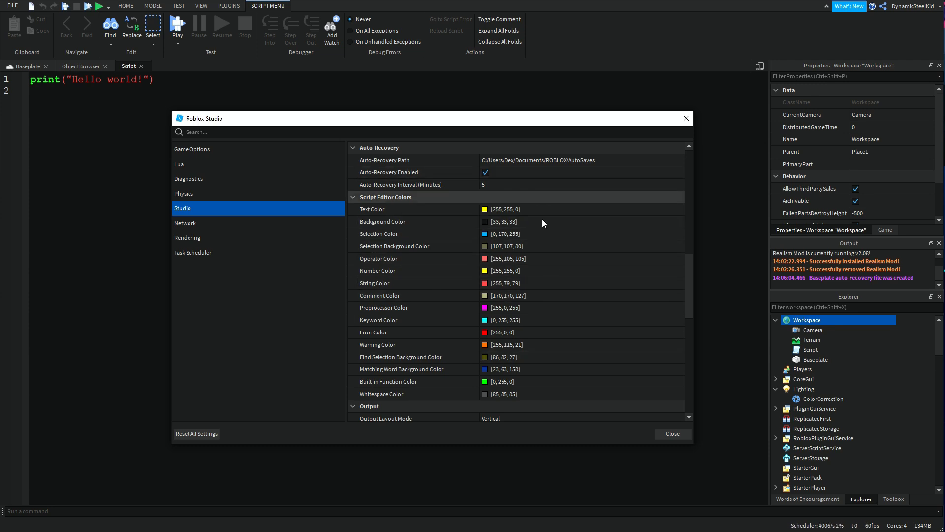
{"action": "scroll", "coordinate": [545, 323], "scroll_direction": "down", "scroll_amount": 2}
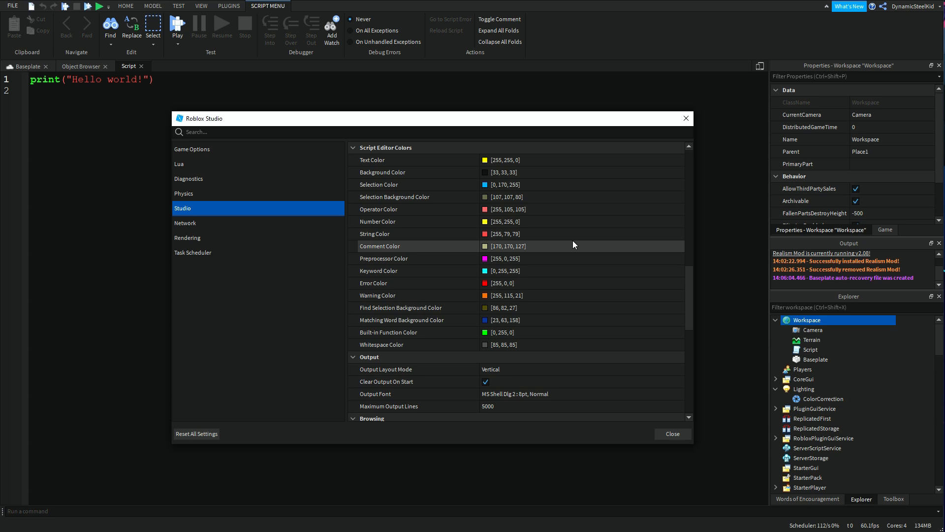
{"action": "scroll", "coordinate": [565, 267], "scroll_direction": "down", "scroll_amount": 1}
{"action": "scroll", "coordinate": [566, 270], "scroll_direction": "down", "scroll_amount": 1}
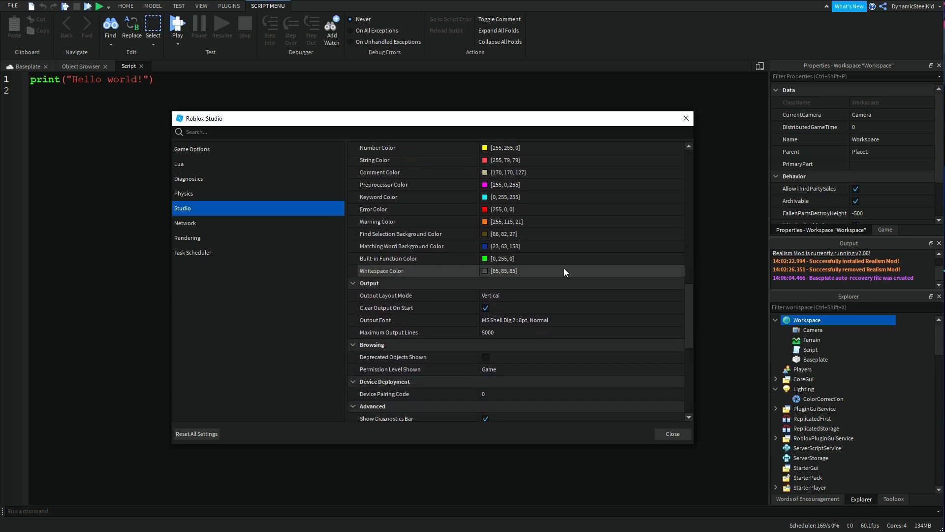
- Scroll to the bottom of the Studio page, then switch to the Network page
{"action": "scroll", "coordinate": [545, 313], "scroll_direction": "down", "scroll_amount": 1}
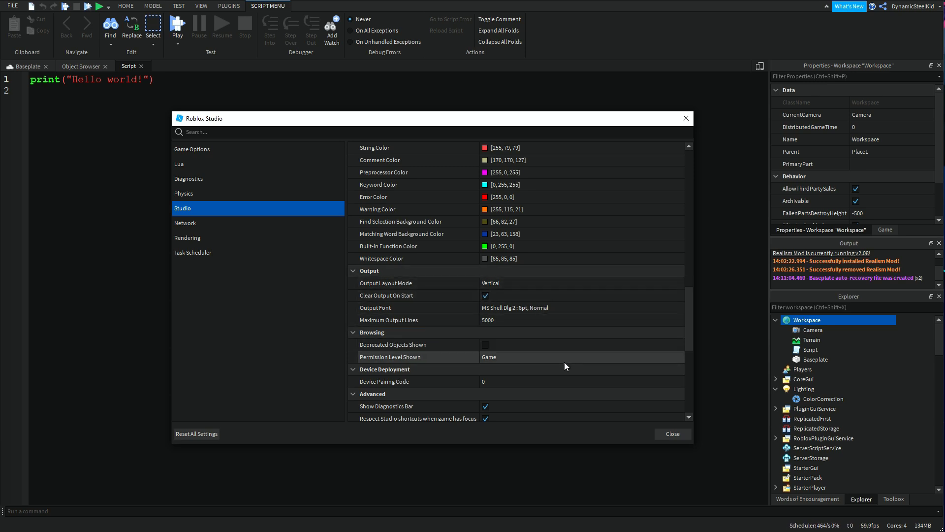
{"action": "scroll", "coordinate": [574, 316], "scroll_direction": "down", "scroll_amount": 5}
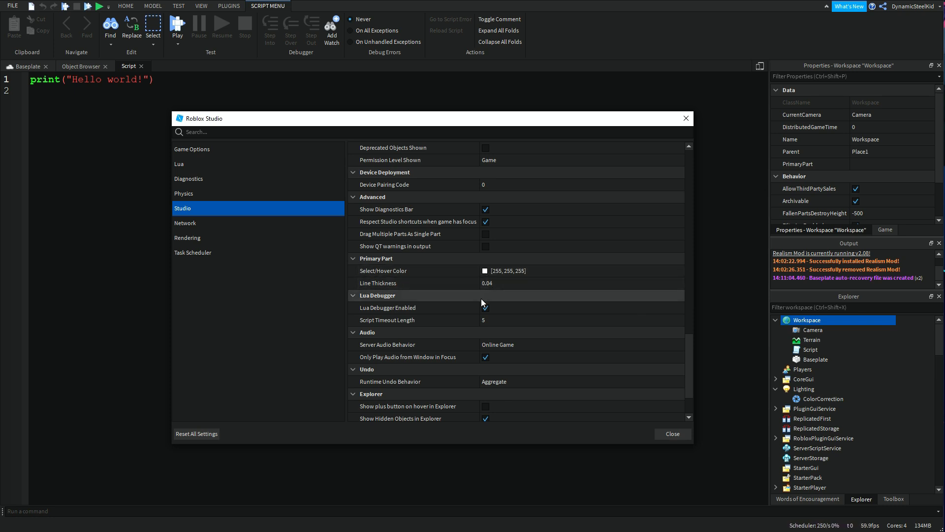
{"action": "scroll", "coordinate": [522, 233], "scroll_direction": "down", "scroll_amount": 2}
{"action": "scroll", "coordinate": [517, 254], "scroll_direction": "down", "scroll_amount": 1}
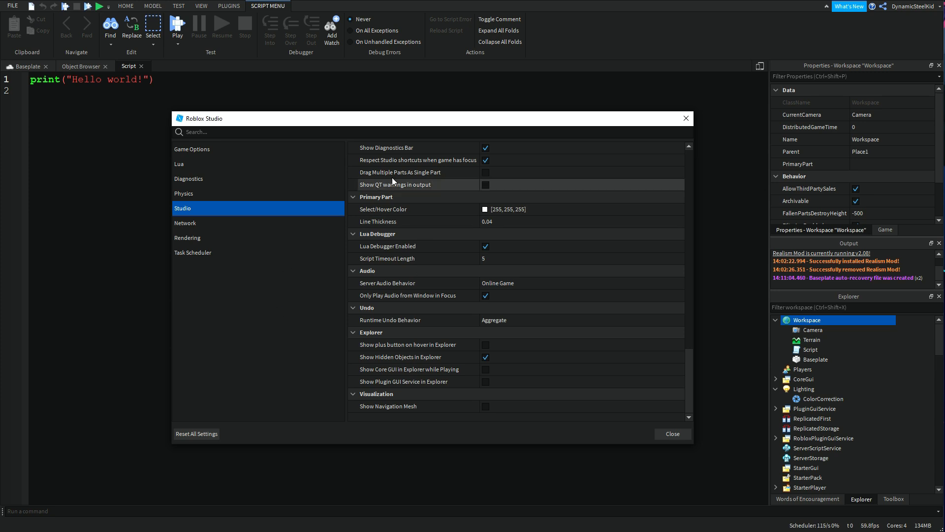
{"action": "left_click", "coordinate": [260, 228]}
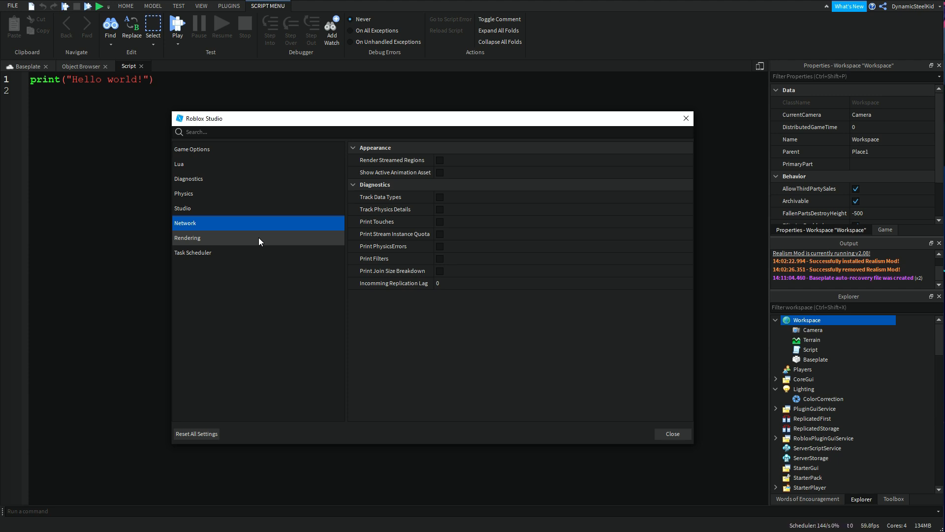
- Show the Rendering page and browse the Quality Level choices without changing them
{"action": "left_click", "coordinate": [259, 238]}
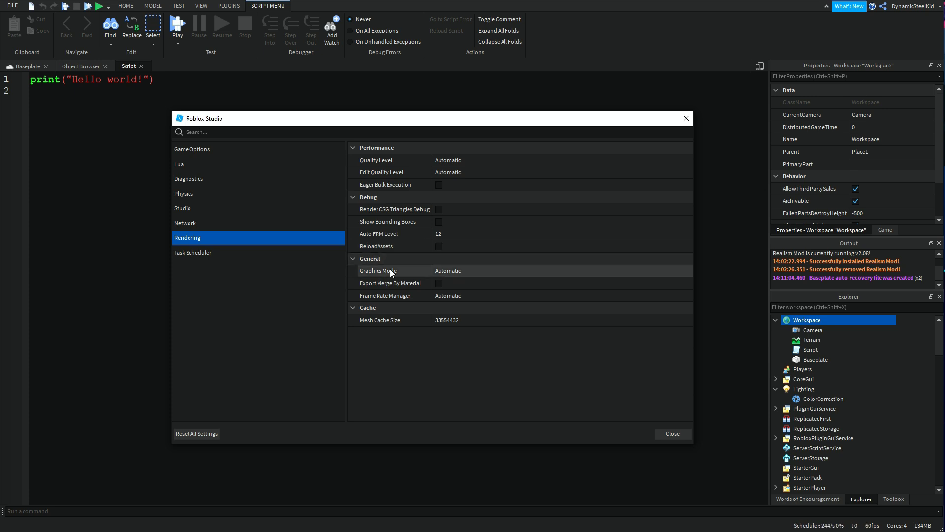
{"action": "left_click", "coordinate": [459, 162]}
{"action": "left_click", "coordinate": [526, 160]}
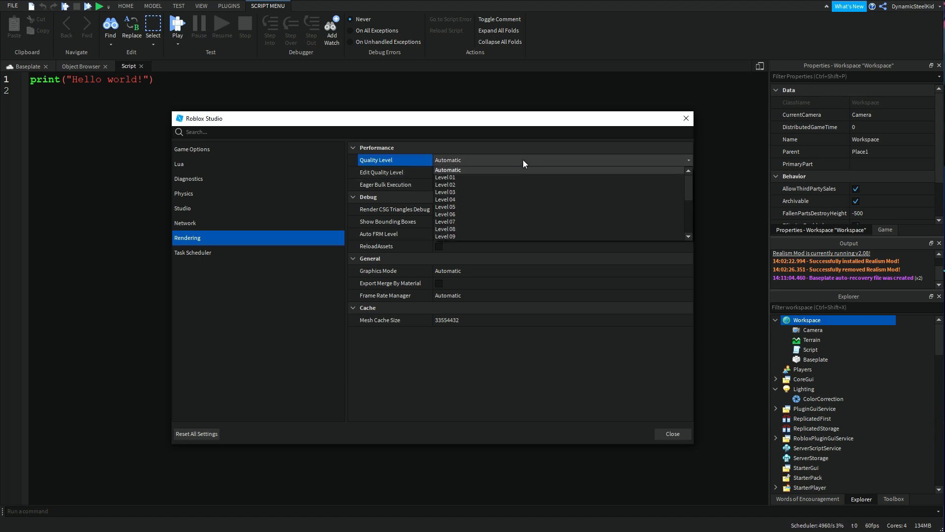
{"action": "scroll", "coordinate": [462, 212], "scroll_direction": "down", "scroll_amount": 2}
{"action": "scroll", "coordinate": [490, 187], "scroll_direction": "down", "scroll_amount": 3}
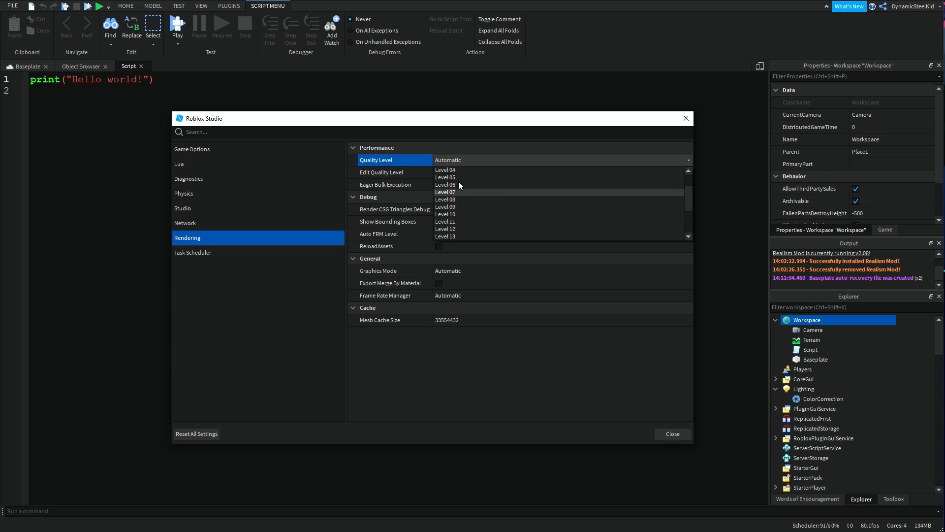
{"action": "scroll", "coordinate": [458, 217], "scroll_direction": "down", "scroll_amount": 4}
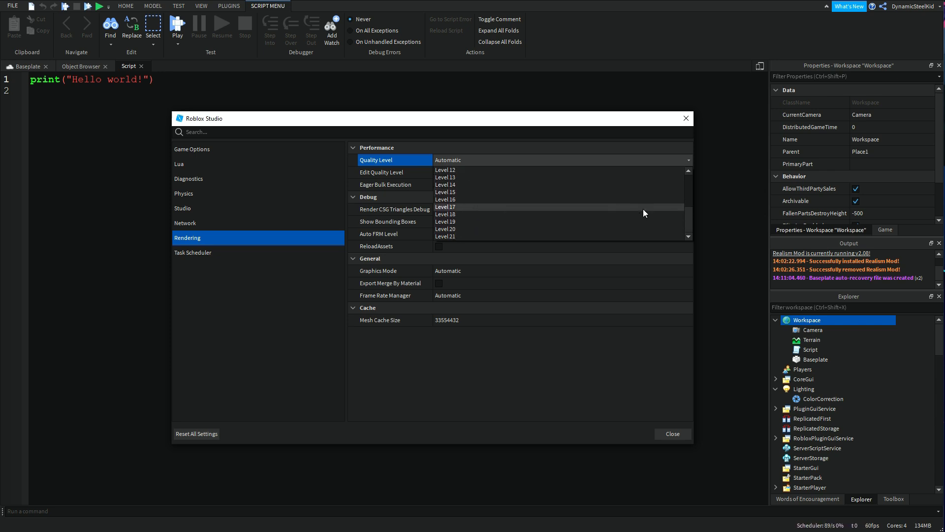
{"action": "left_click", "coordinate": [746, 195]}
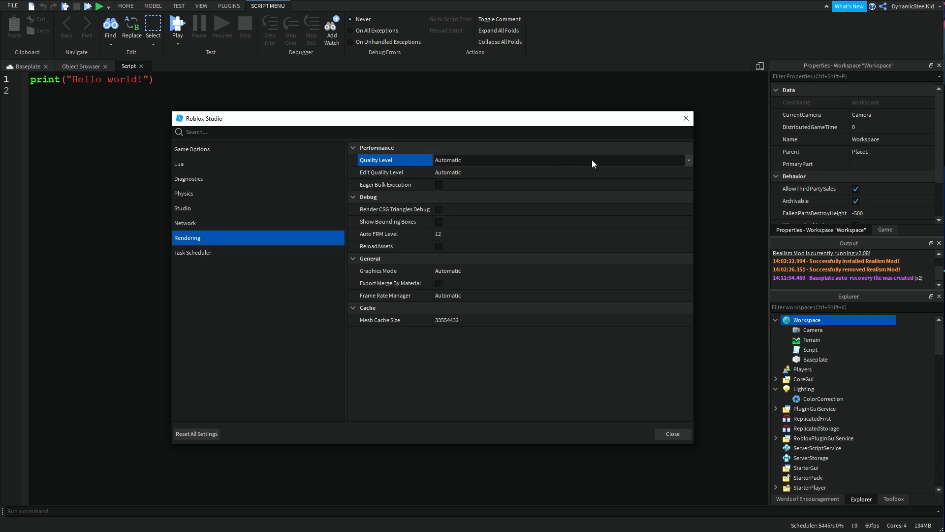
- Browse the Edit Quality Level and Graphics Mode choices unchanged, then show Task Scheduler
{"action": "left_click", "coordinate": [486, 173]}
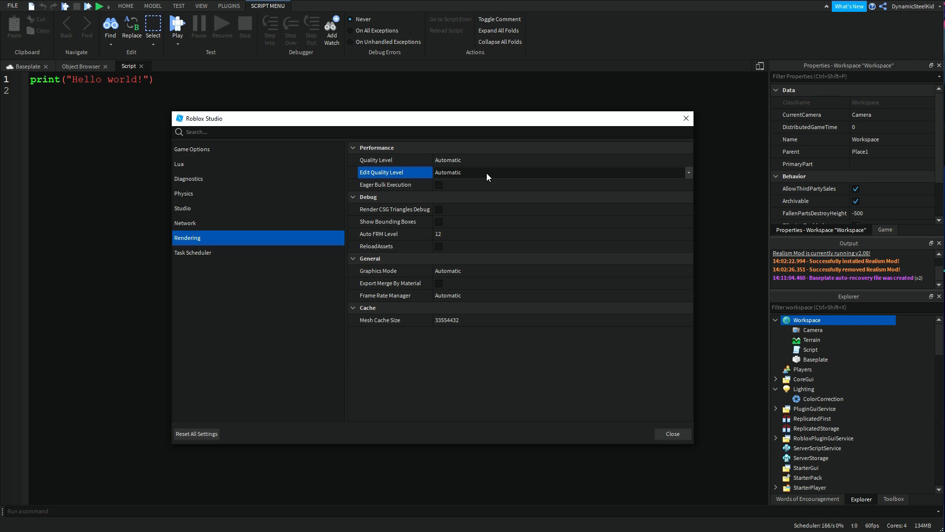
{"action": "left_click", "coordinate": [486, 173]}
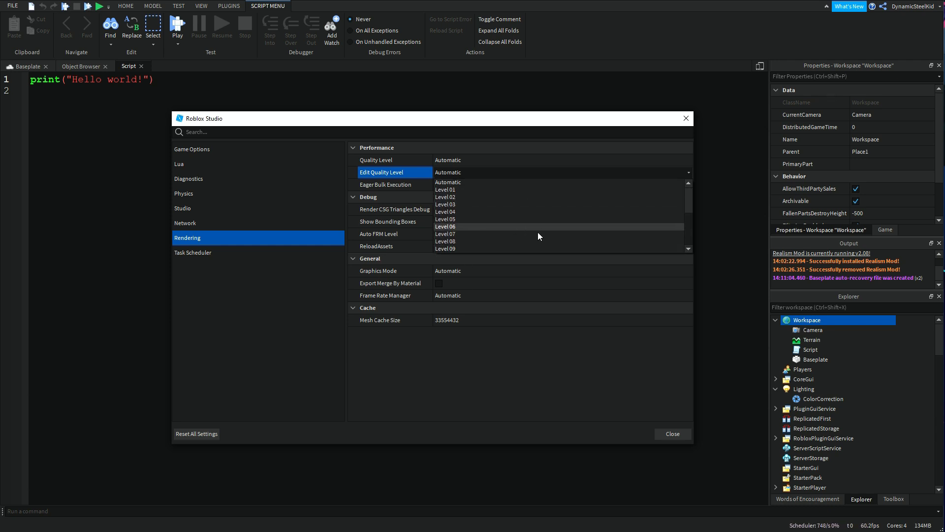
{"action": "left_click", "coordinate": [758, 183]}
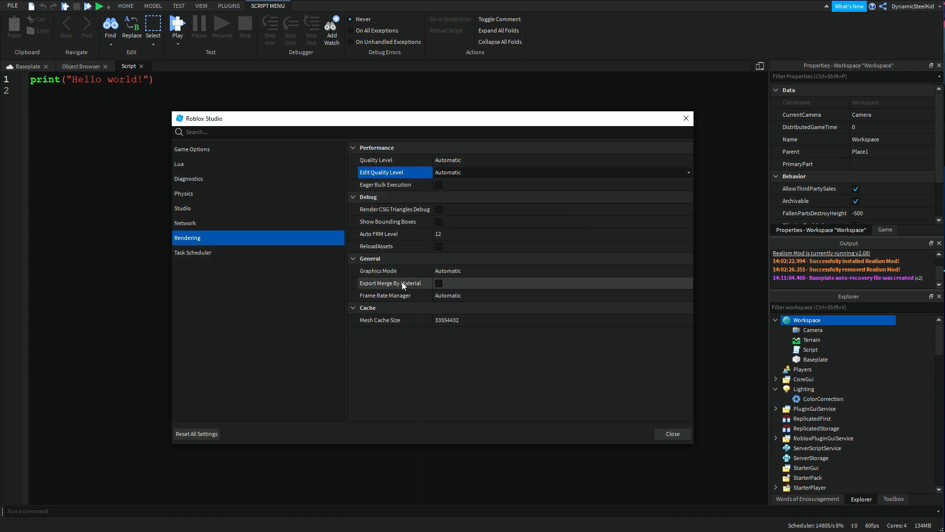
{"action": "left_click", "coordinate": [427, 273]}
{"action": "left_click", "coordinate": [462, 273]}
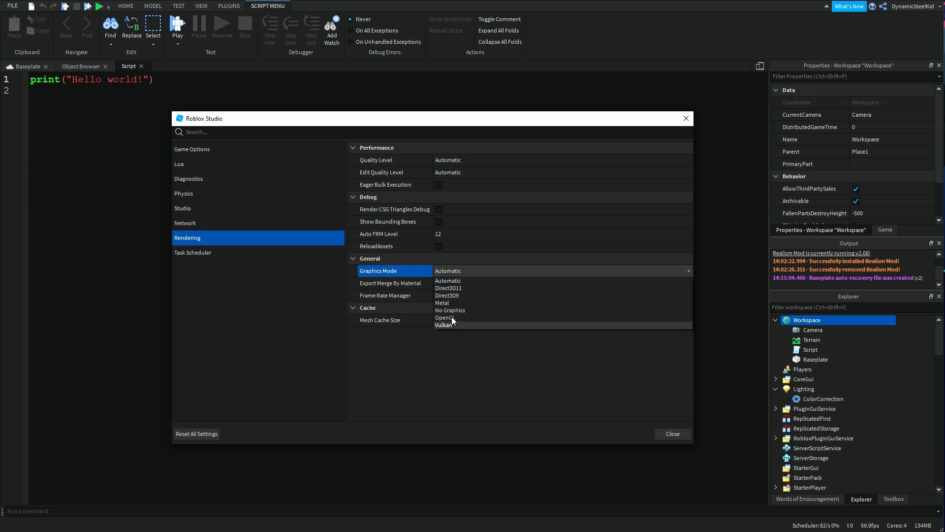
{"action": "left_click", "coordinate": [296, 287]}
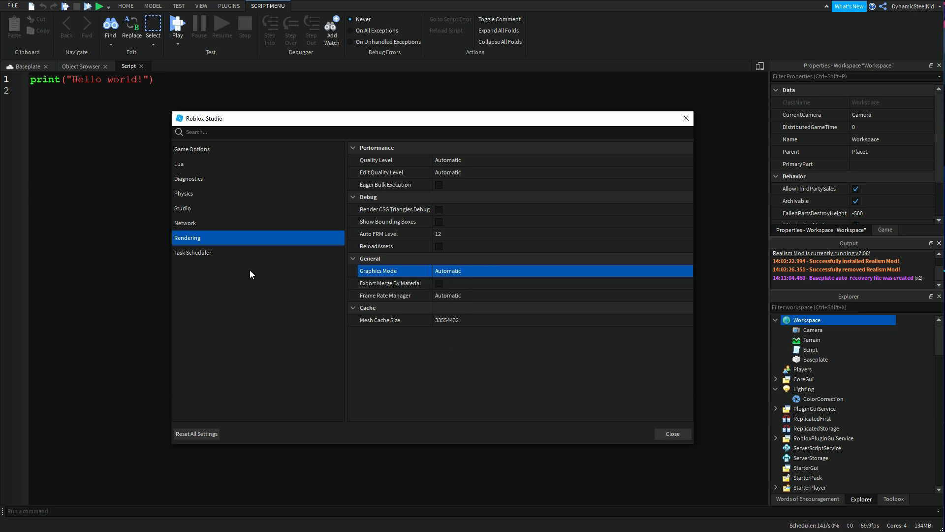
{"action": "left_click", "coordinate": [246, 253]}
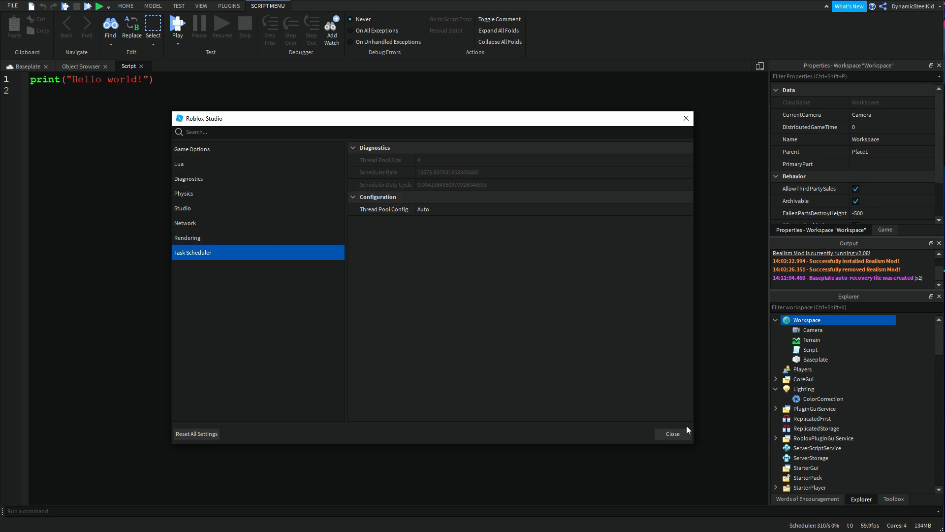
- Close the Settings window, switch back to the Baseplate tab, and tilt the camera down and up
{"action": "left_click", "coordinate": [290, 132]}
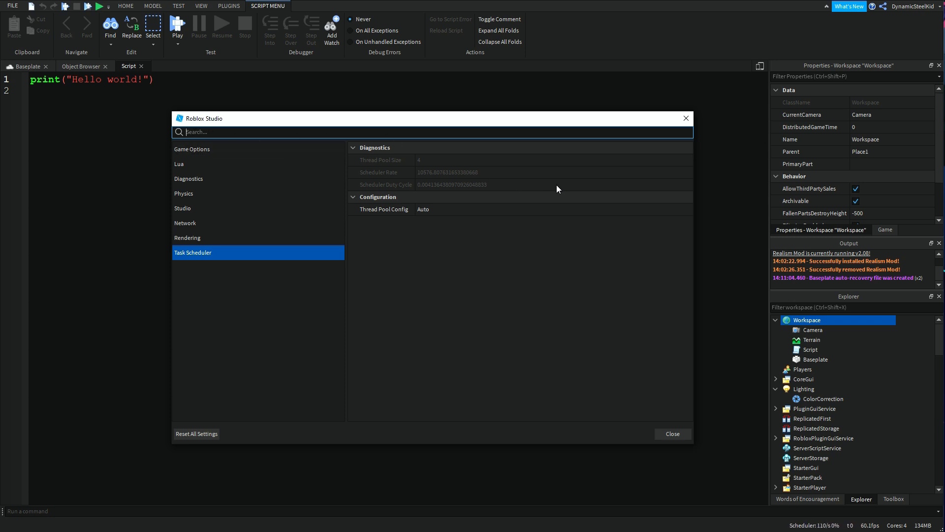
{"action": "left_click", "coordinate": [673, 433]}
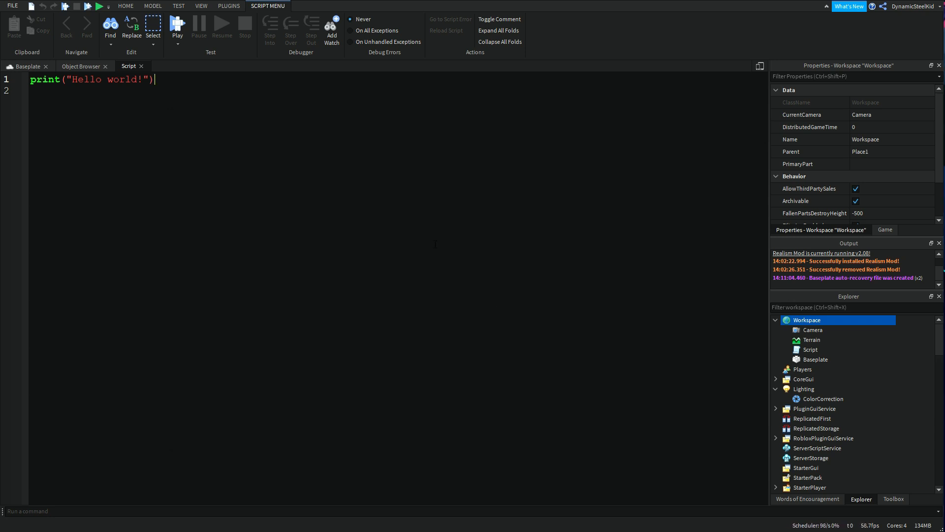
{"action": "left_click", "coordinate": [20, 68]}
{"action": "right_click_drag", "start_coordinate": [530, 214], "coordinate": [529, 214]}
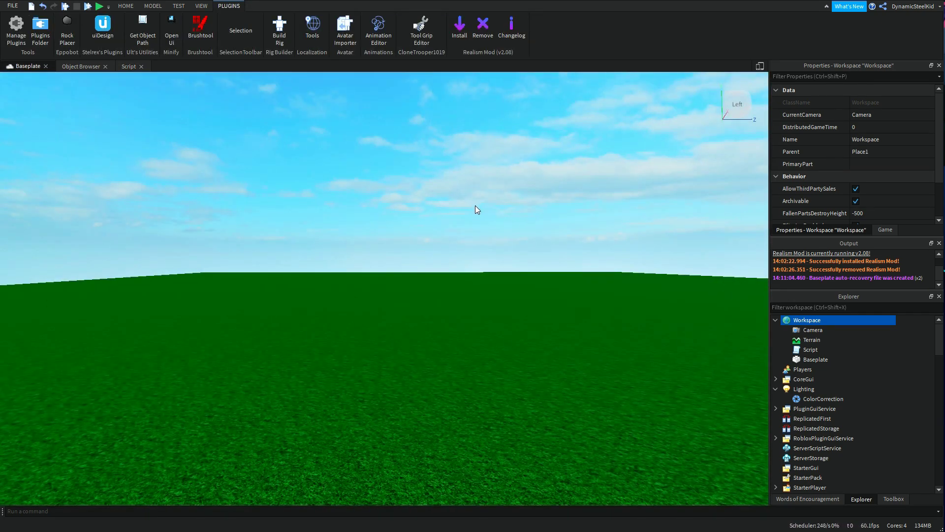
{"action": "right_click_drag", "start_coordinate": [475, 205], "coordinate": [475, 206]}
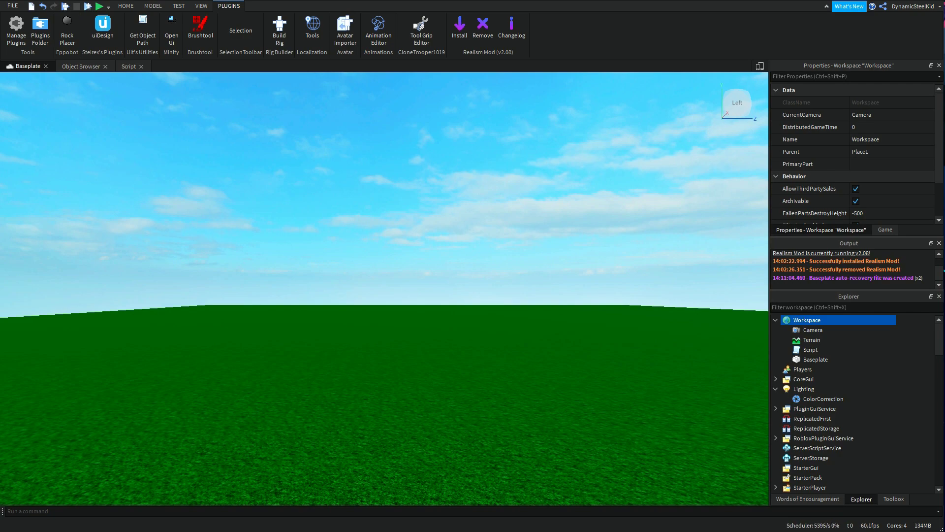